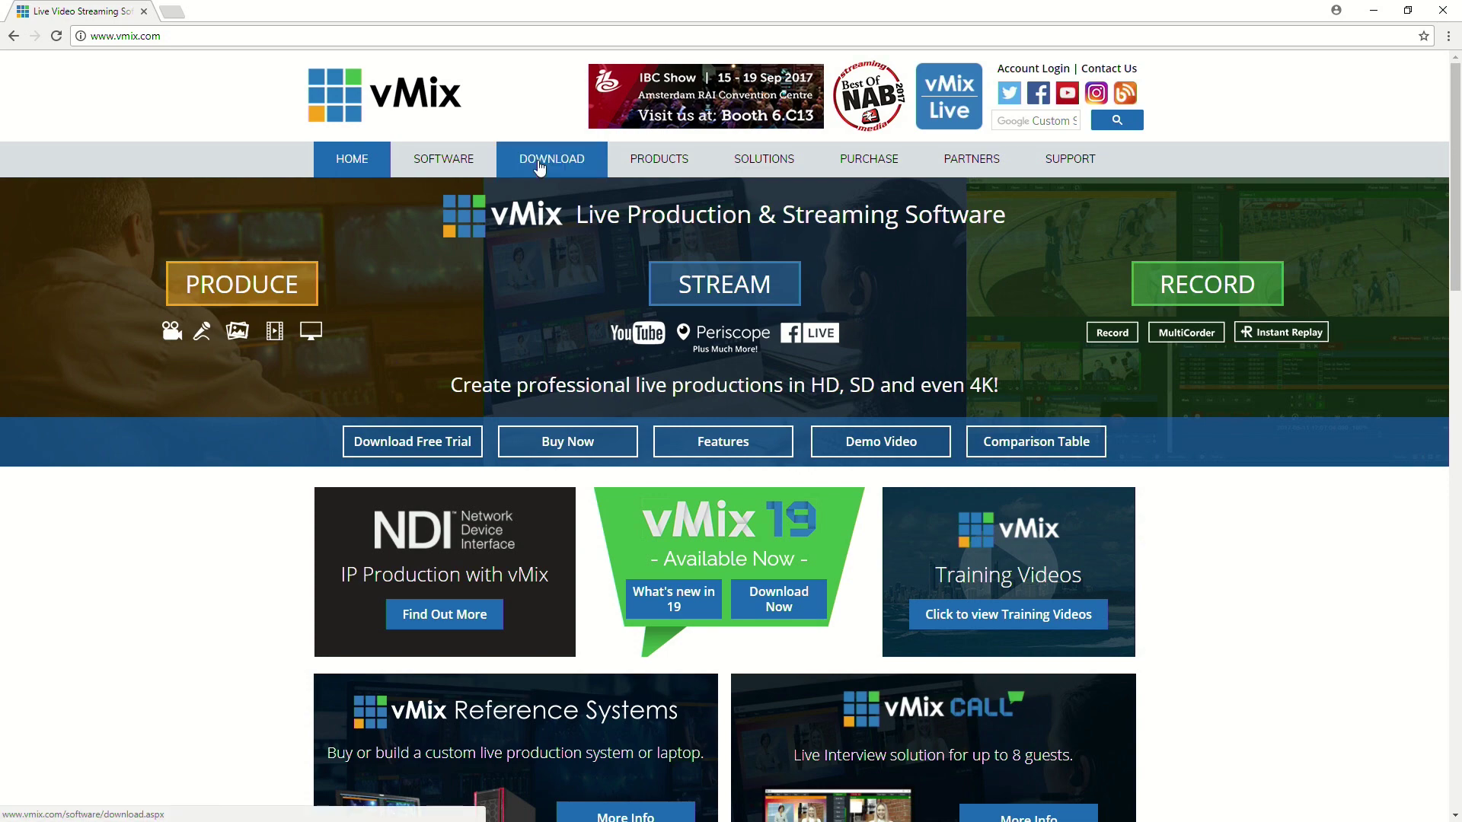
Go to the vmix.com Download Live Video Production Software page.
{"action": "left_click", "coordinate": [447, 423]}
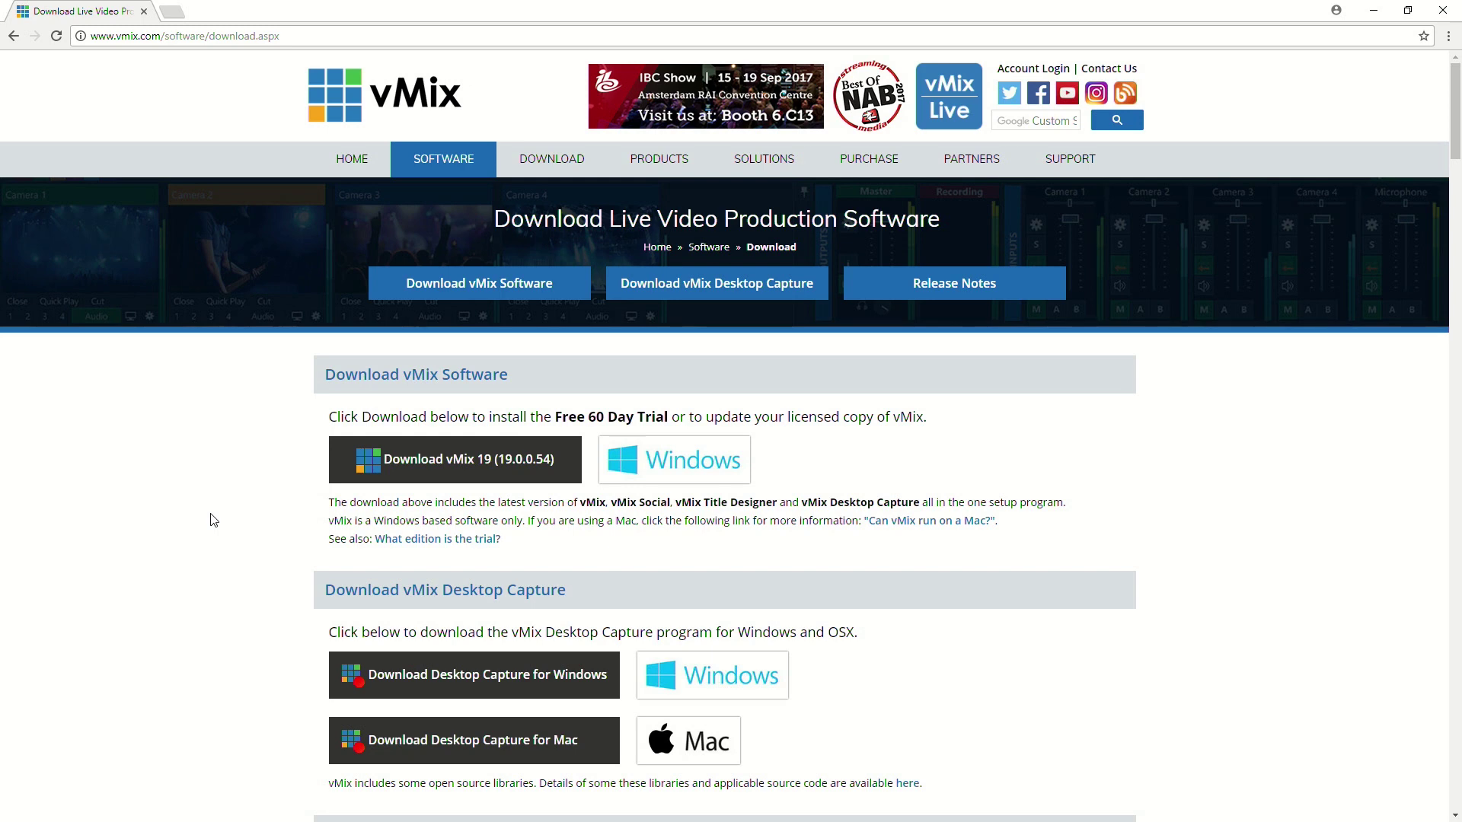
Check which edition the trial is, then download the vMix 19 (19.0.0.54) installer.
{"action": "scroll", "coordinate": [213, 520], "scroll_direction": "down", "scroll_amount": 1}
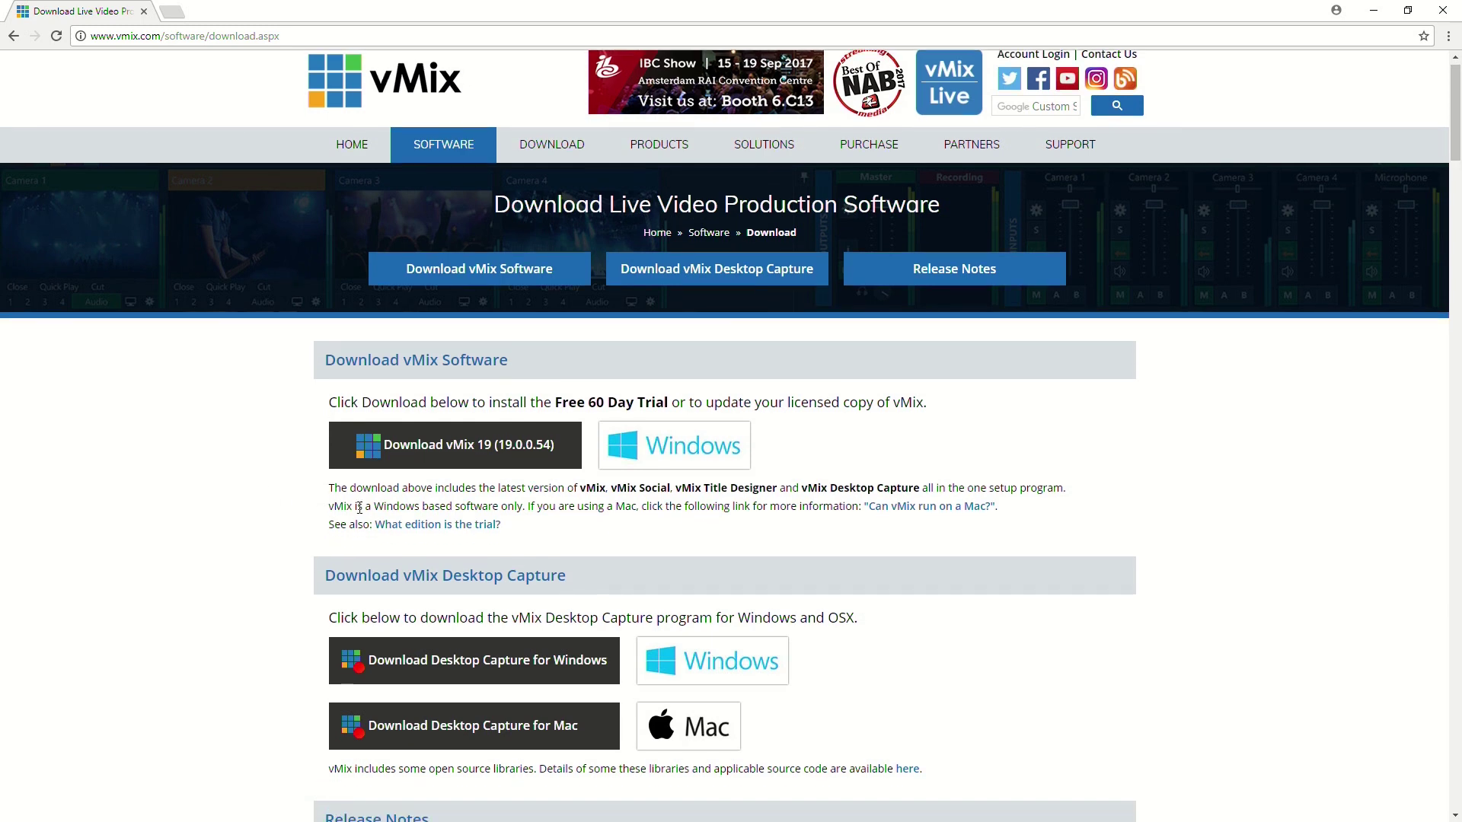
{"action": "left_click", "coordinate": [438, 524]}
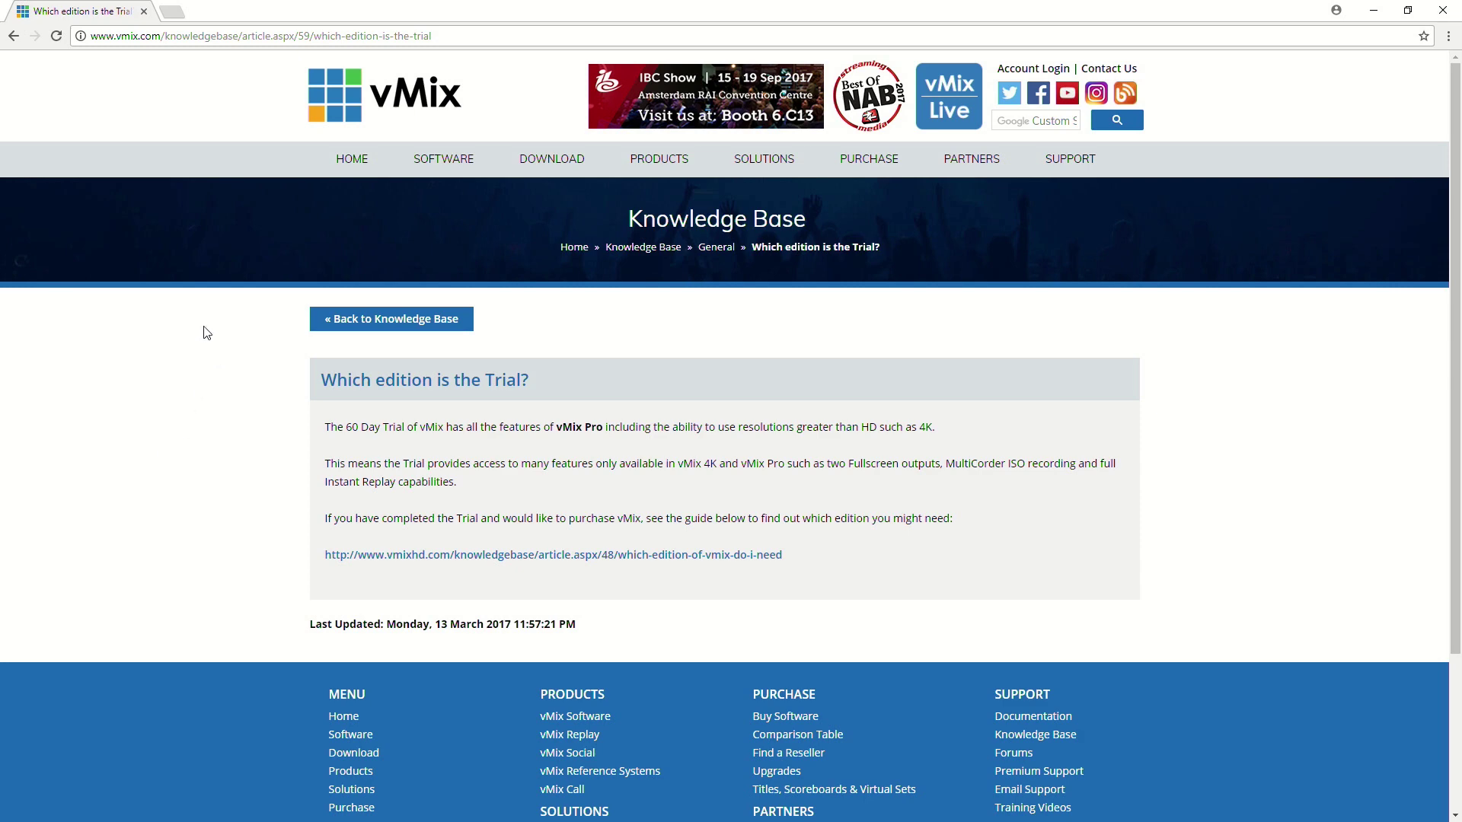
{"action": "left_click", "coordinate": [13, 36]}
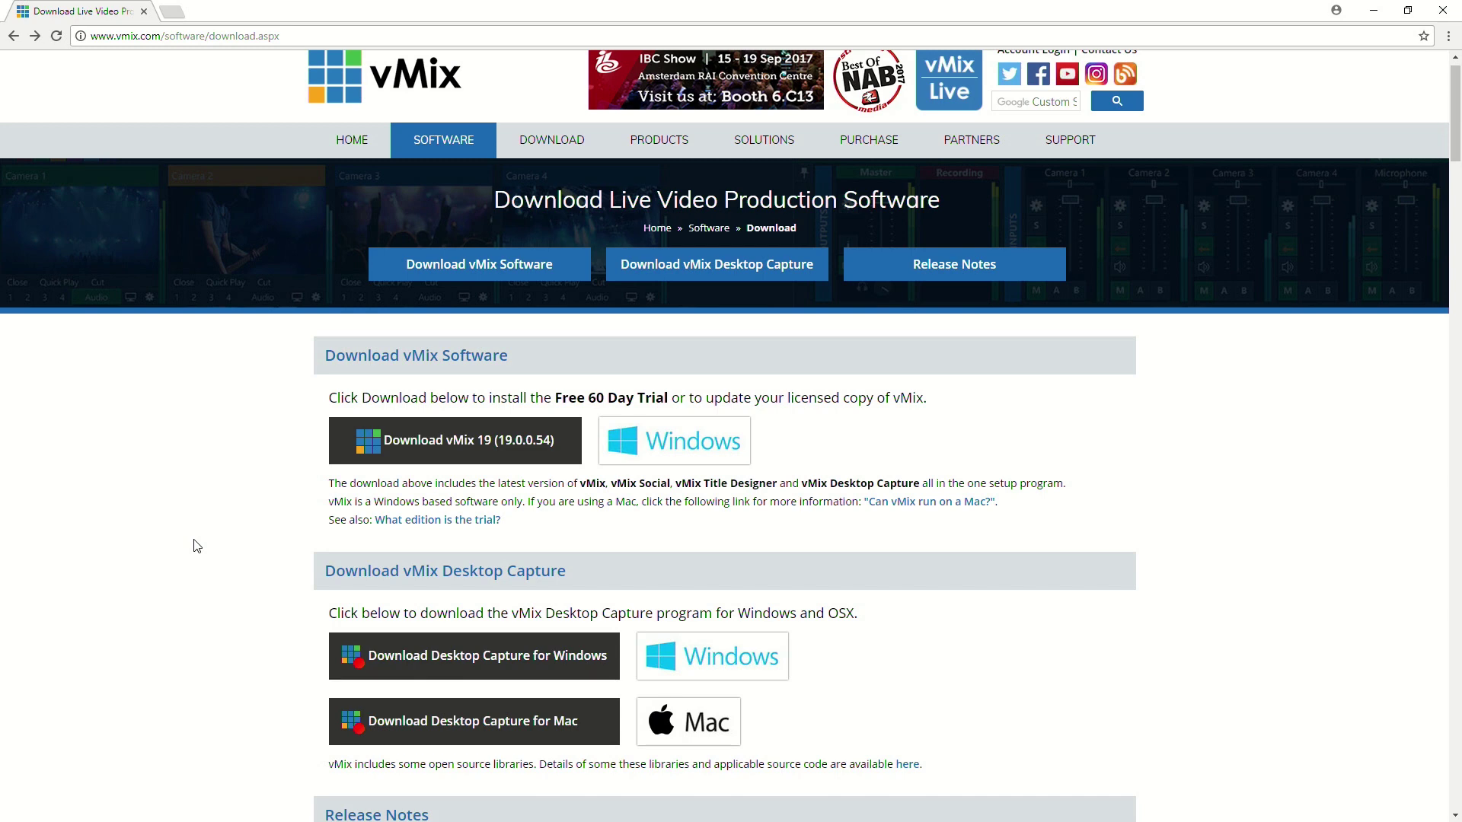
{"action": "left_click", "coordinate": [374, 463]}
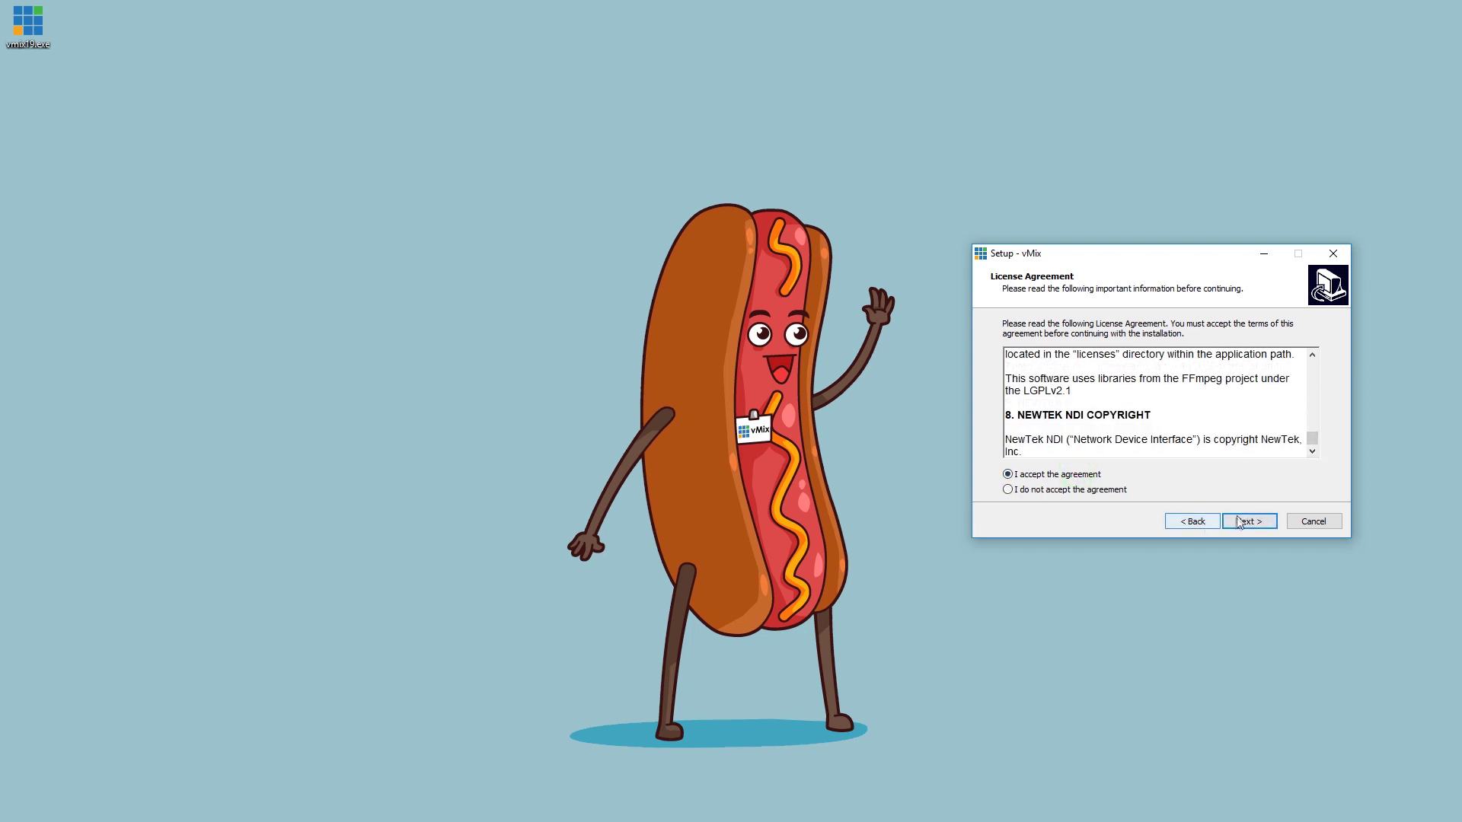
Accept the licence, keep the default install location, install vMix and launch it.
{"action": "left_click", "coordinate": [1238, 521]}
{"action": "left_click", "coordinate": [1246, 522]}
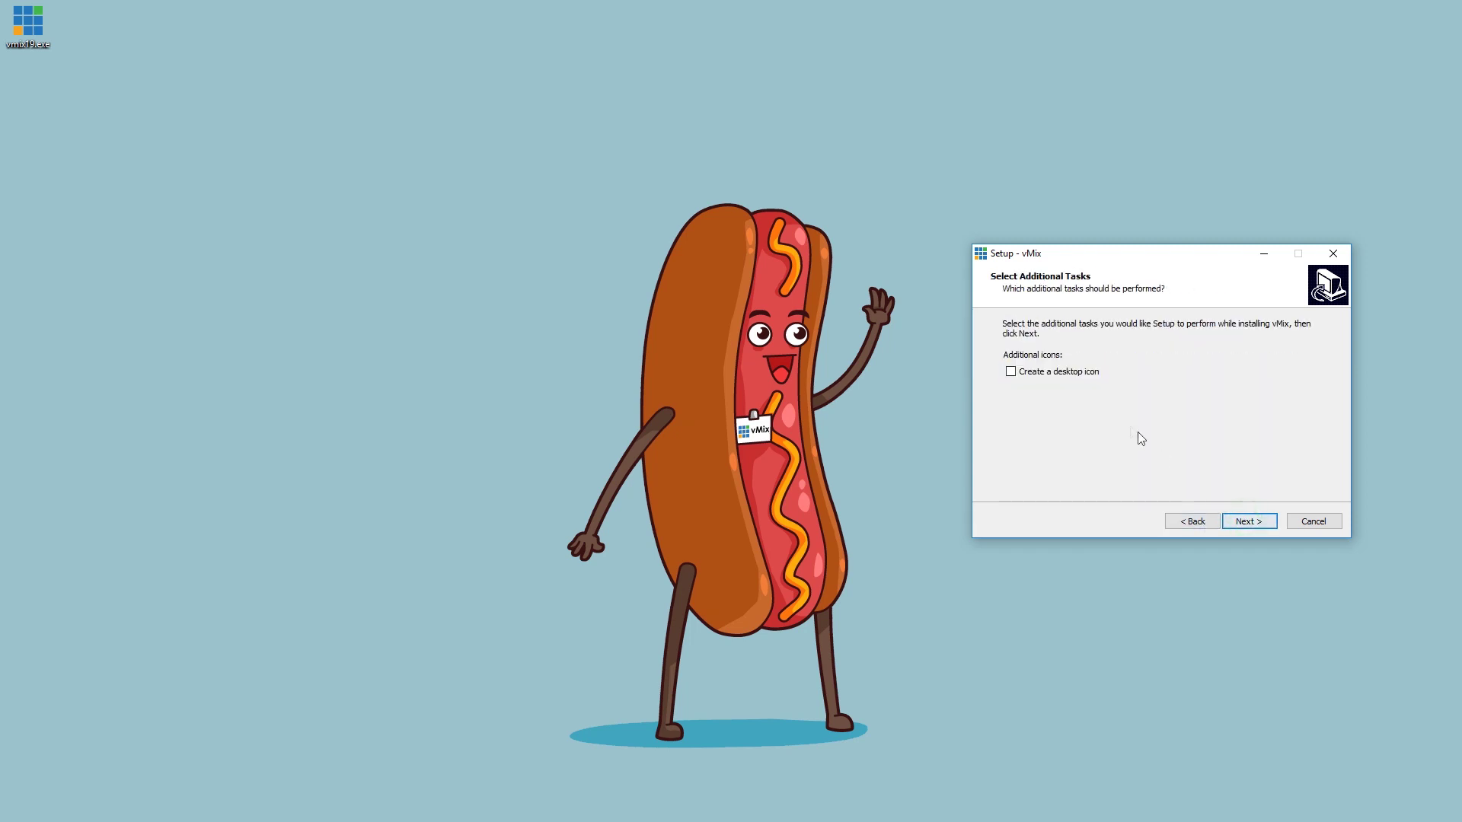
{"action": "left_click", "coordinate": [1256, 523]}
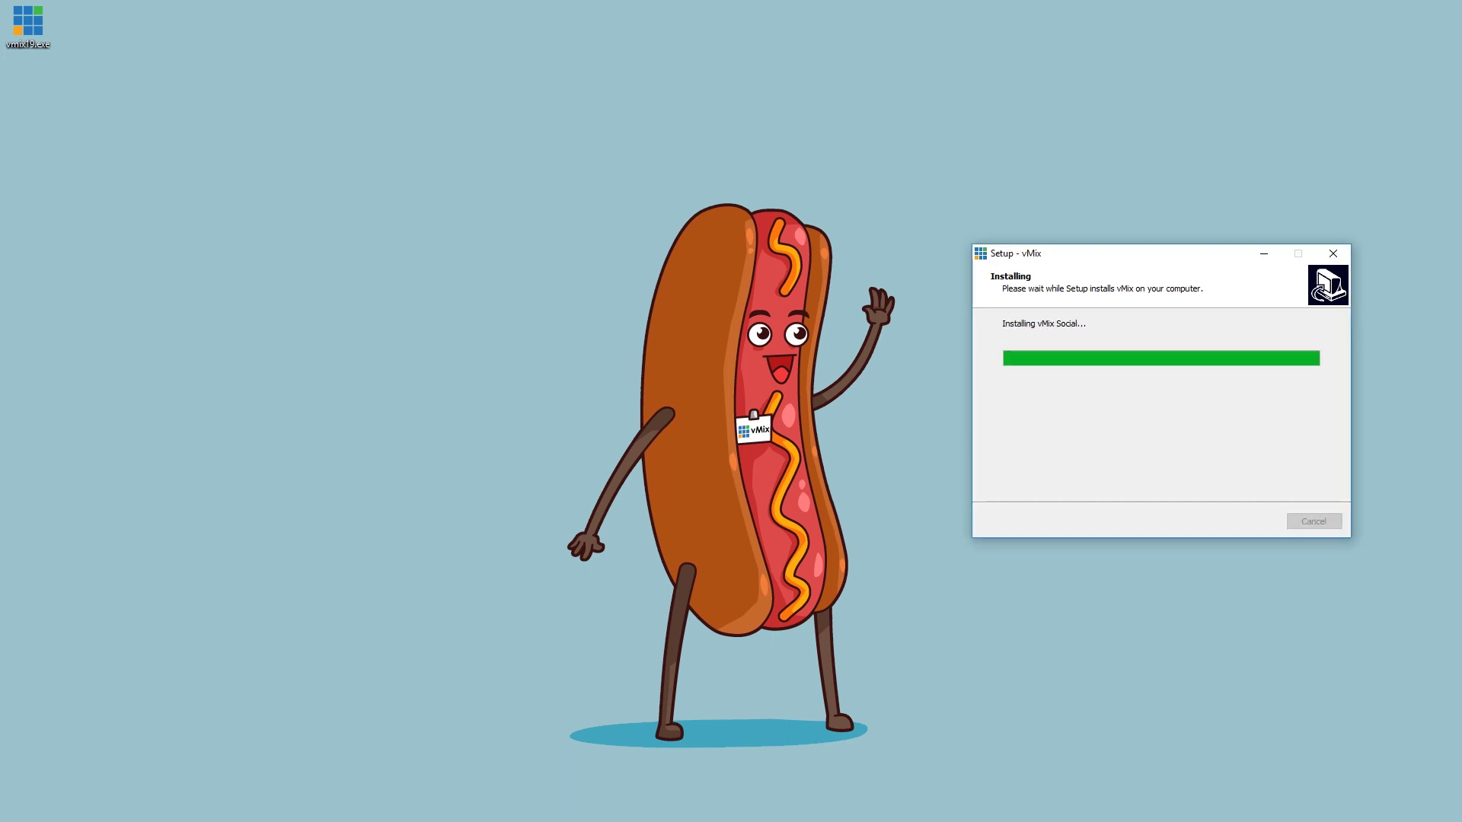
{"action": "left_click", "coordinate": [1239, 523]}
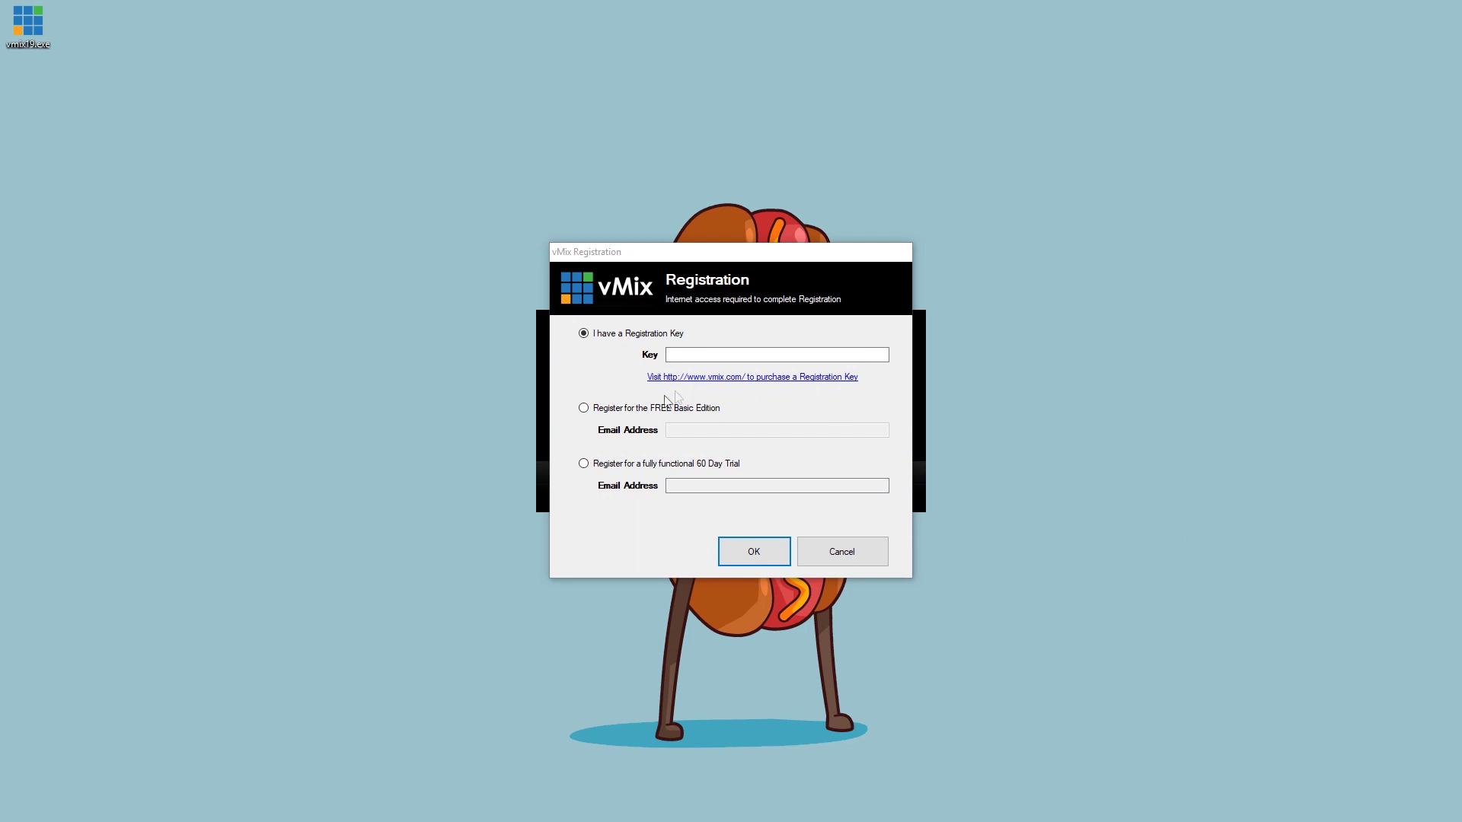
Register for the 60 Day Trial instead of Basic, entering your e-mail address.
{"action": "left_click", "coordinate": [583, 408]}
{"action": "left_click", "coordinate": [584, 464]}
{"action": "left_click", "coordinate": [679, 485]}
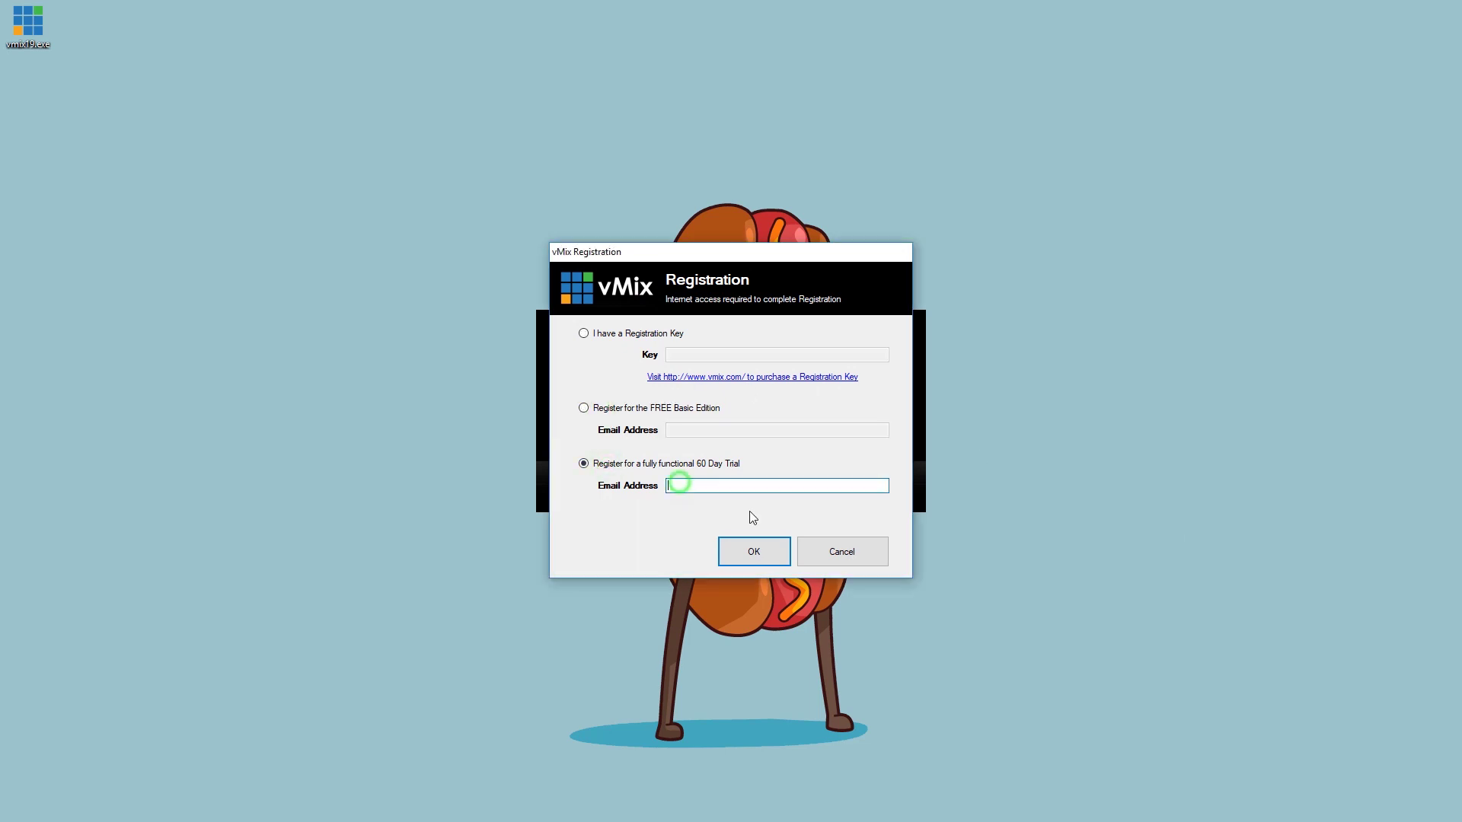
{"action": "type", "text": "thisismyemailaddress@vmix"}
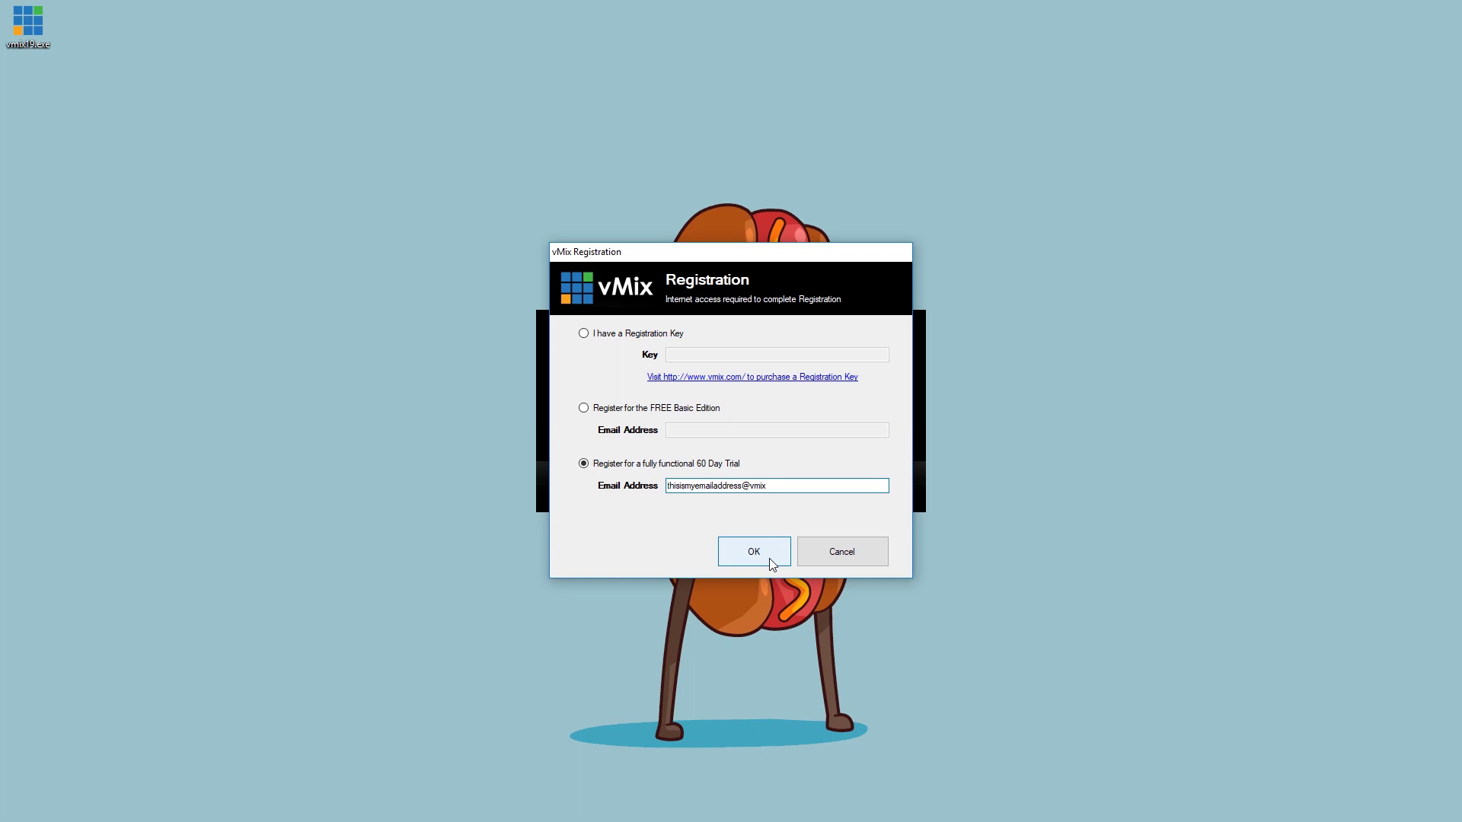
{"action": "left_click", "coordinate": [772, 563]}
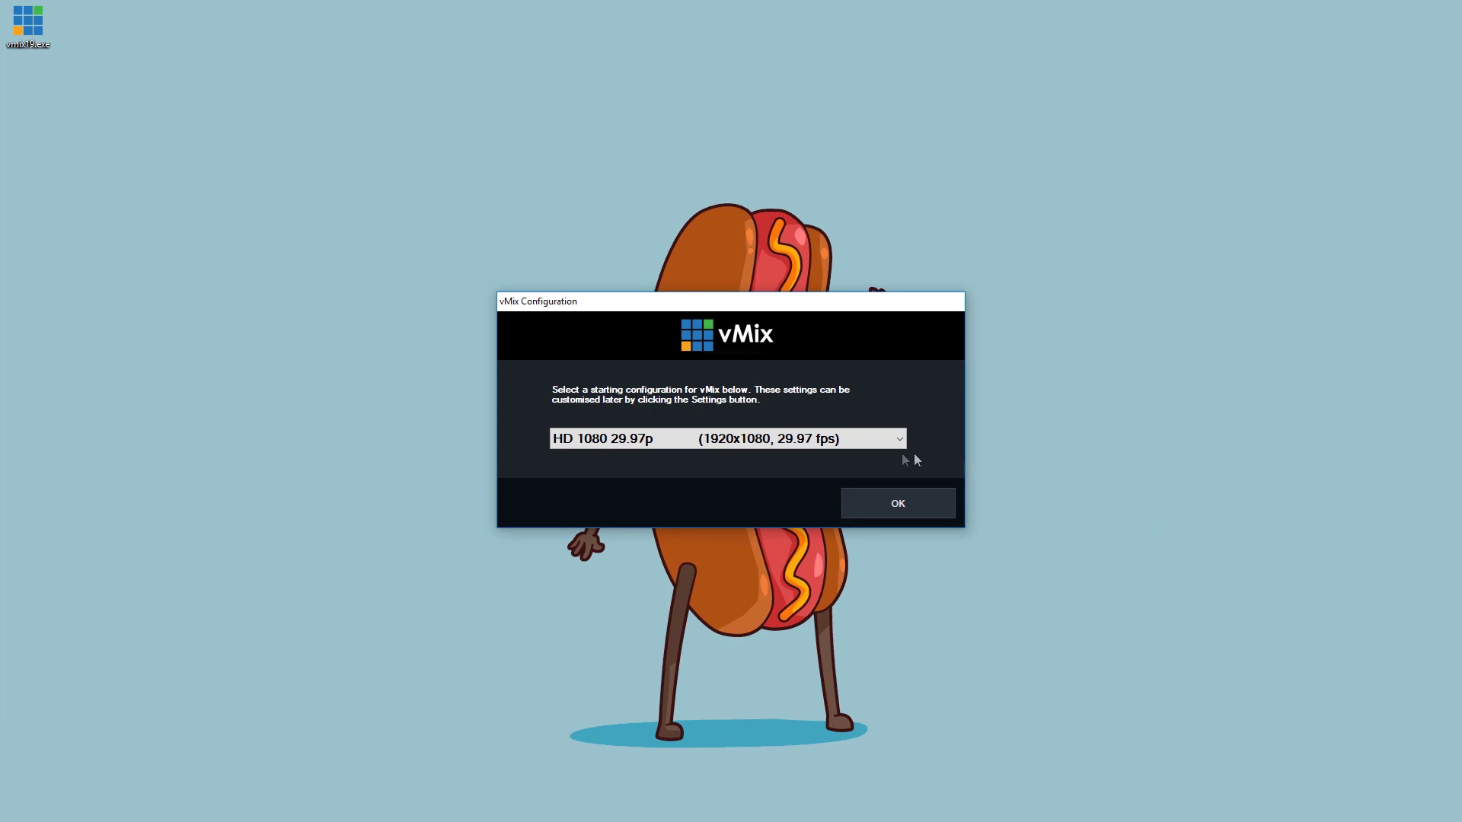
Keep HD 1080 29.97p (1920x1080, 29.97 fps) as the starting configuration.
{"action": "left_click", "coordinate": [760, 443]}
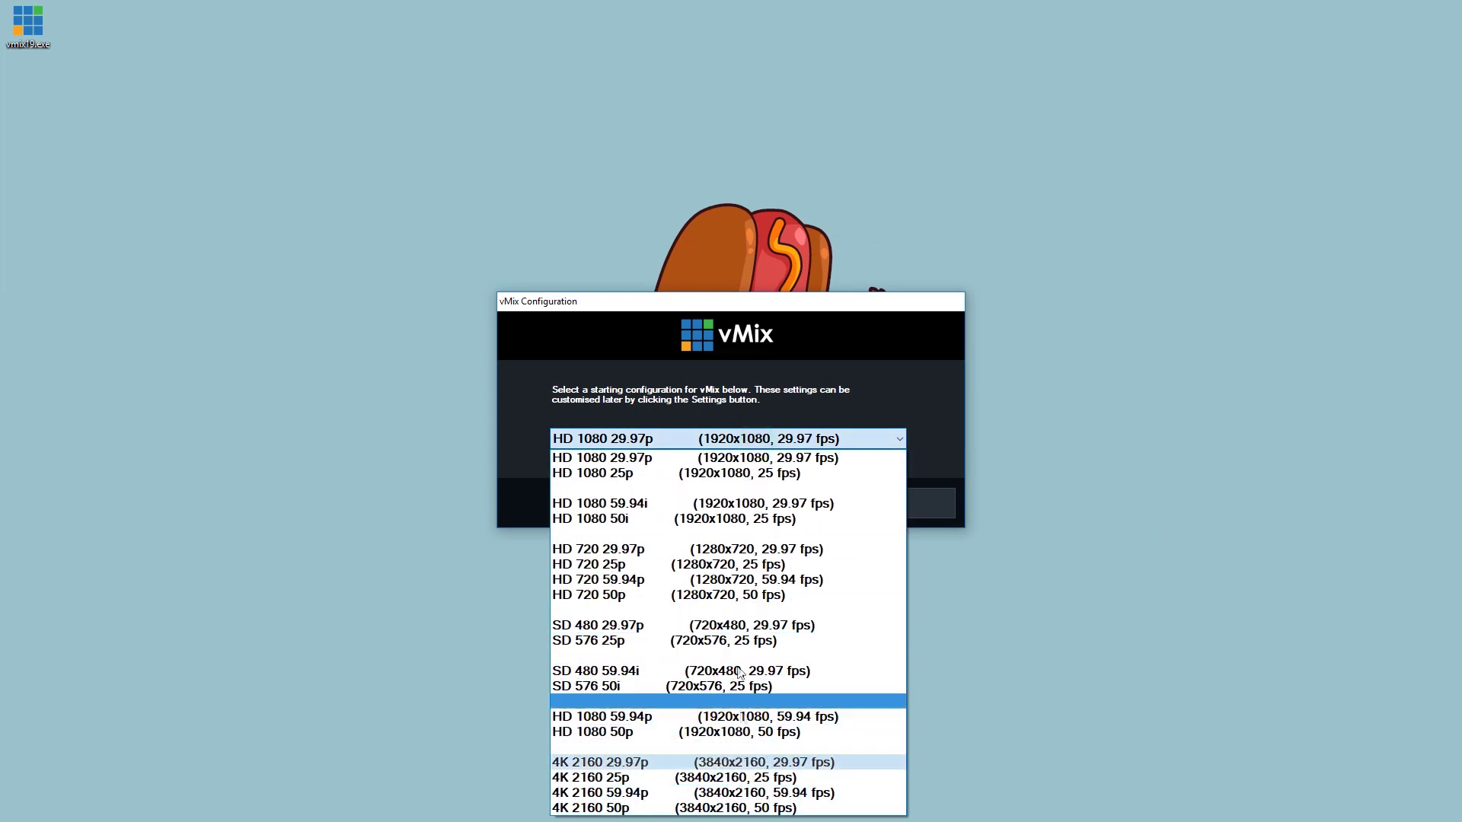
{"action": "left_click", "coordinate": [750, 458]}
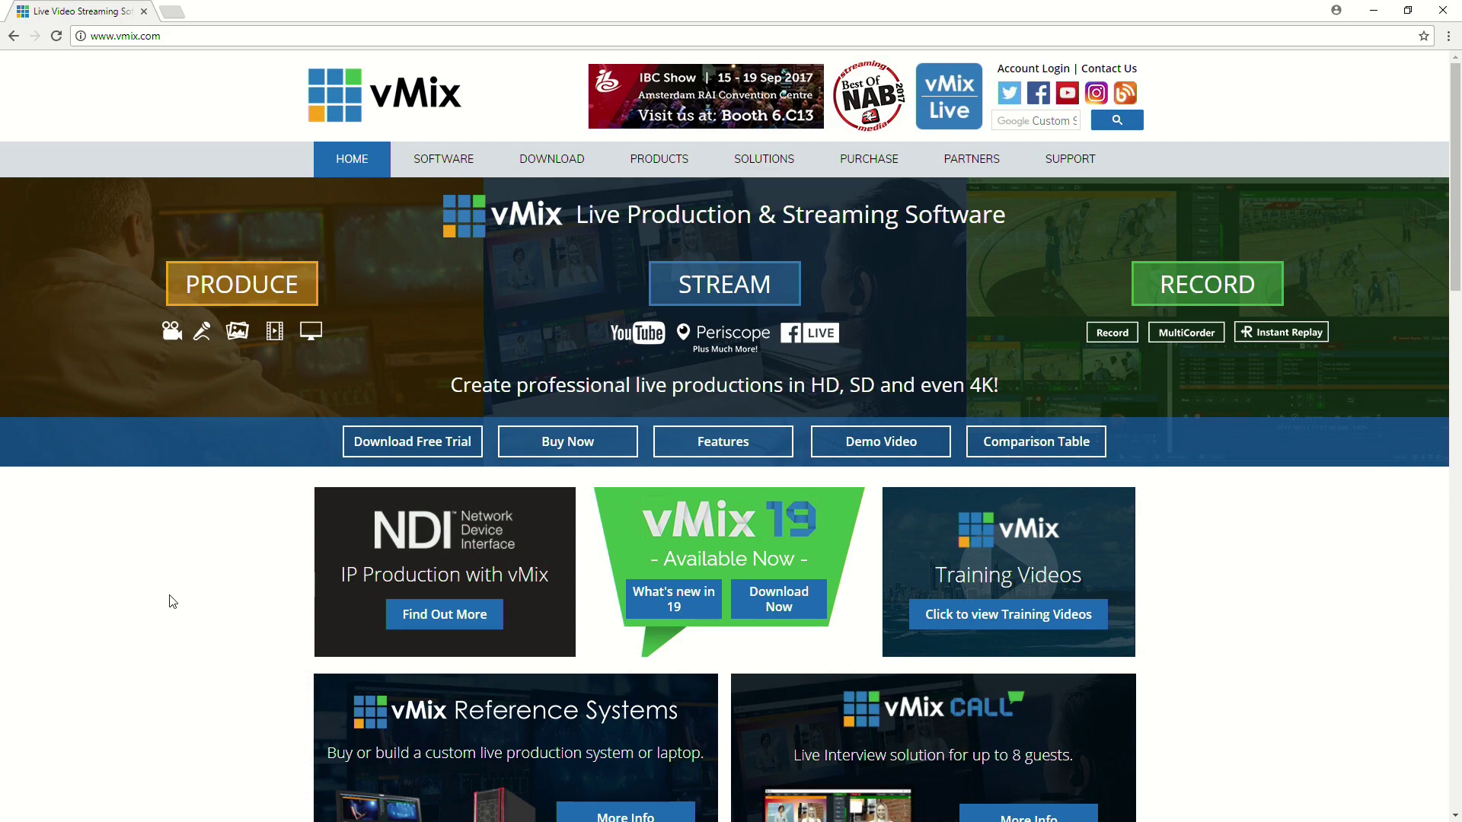
Browse the vMix features and products pages.
{"action": "left_click", "coordinate": [417, 188]}
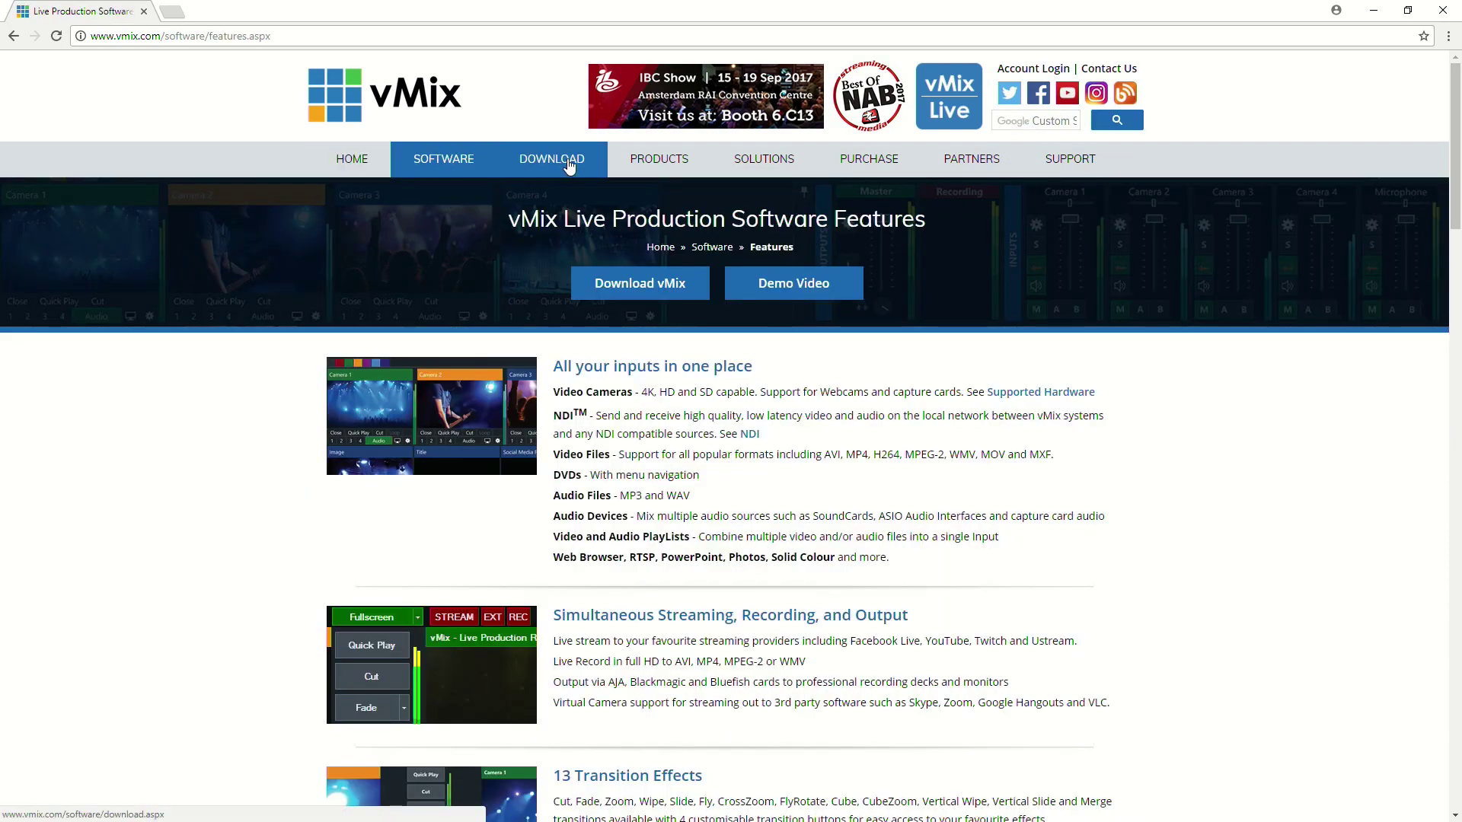
{"action": "left_click", "coordinate": [654, 164]}
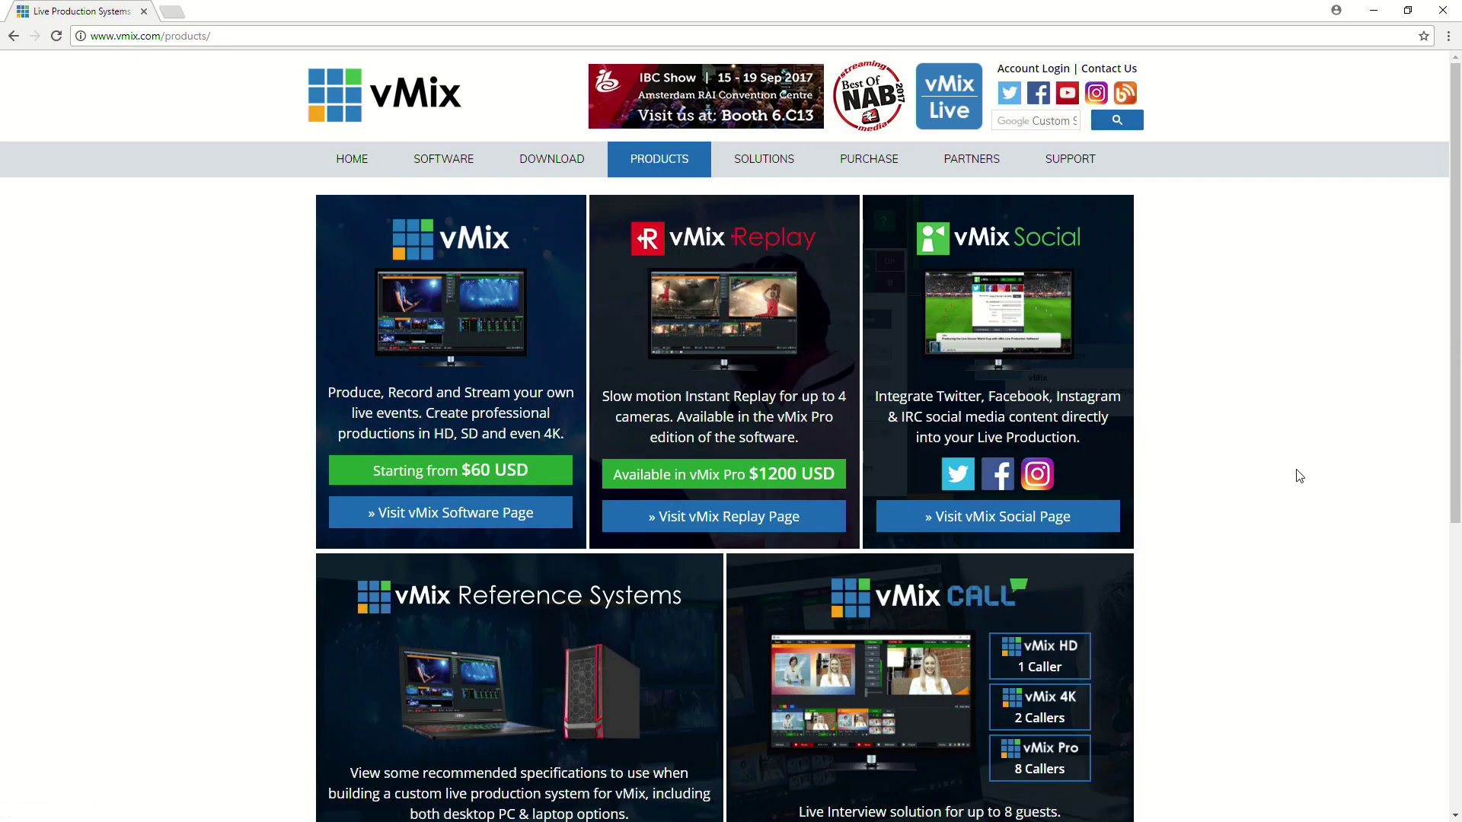
{"action": "scroll", "coordinate": [1265, 478], "scroll_direction": "down", "scroll_amount": 1}
{"action": "scroll", "coordinate": [1264, 478], "scroll_direction": "down", "scroll_amount": 1}
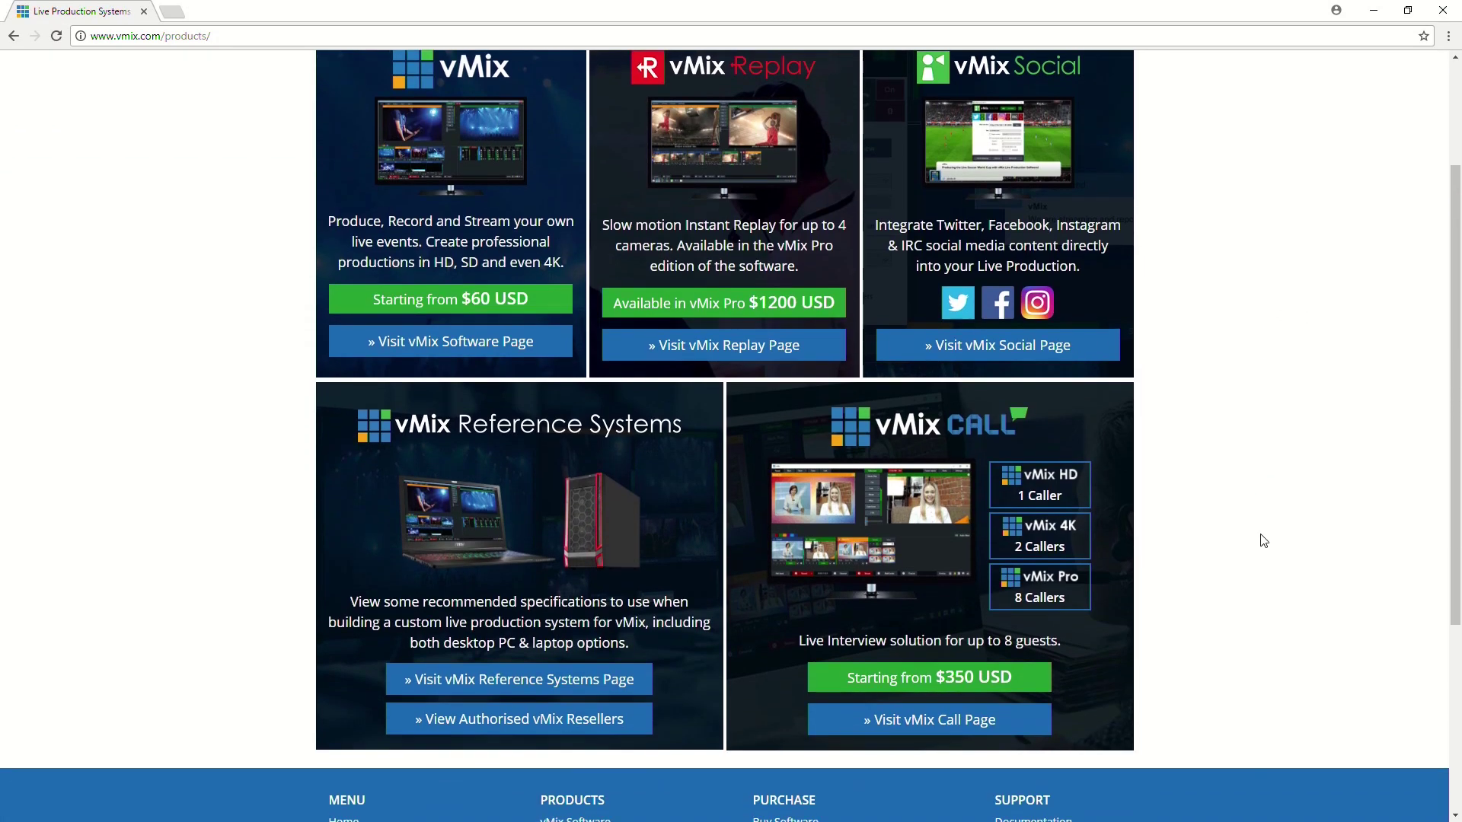
{"action": "scroll", "coordinate": [1260, 538], "scroll_direction": "up", "scroll_amount": 3}
Look over the live stream solutions page and the purchase page's edition comparison.
{"action": "left_click", "coordinate": [765, 163]}
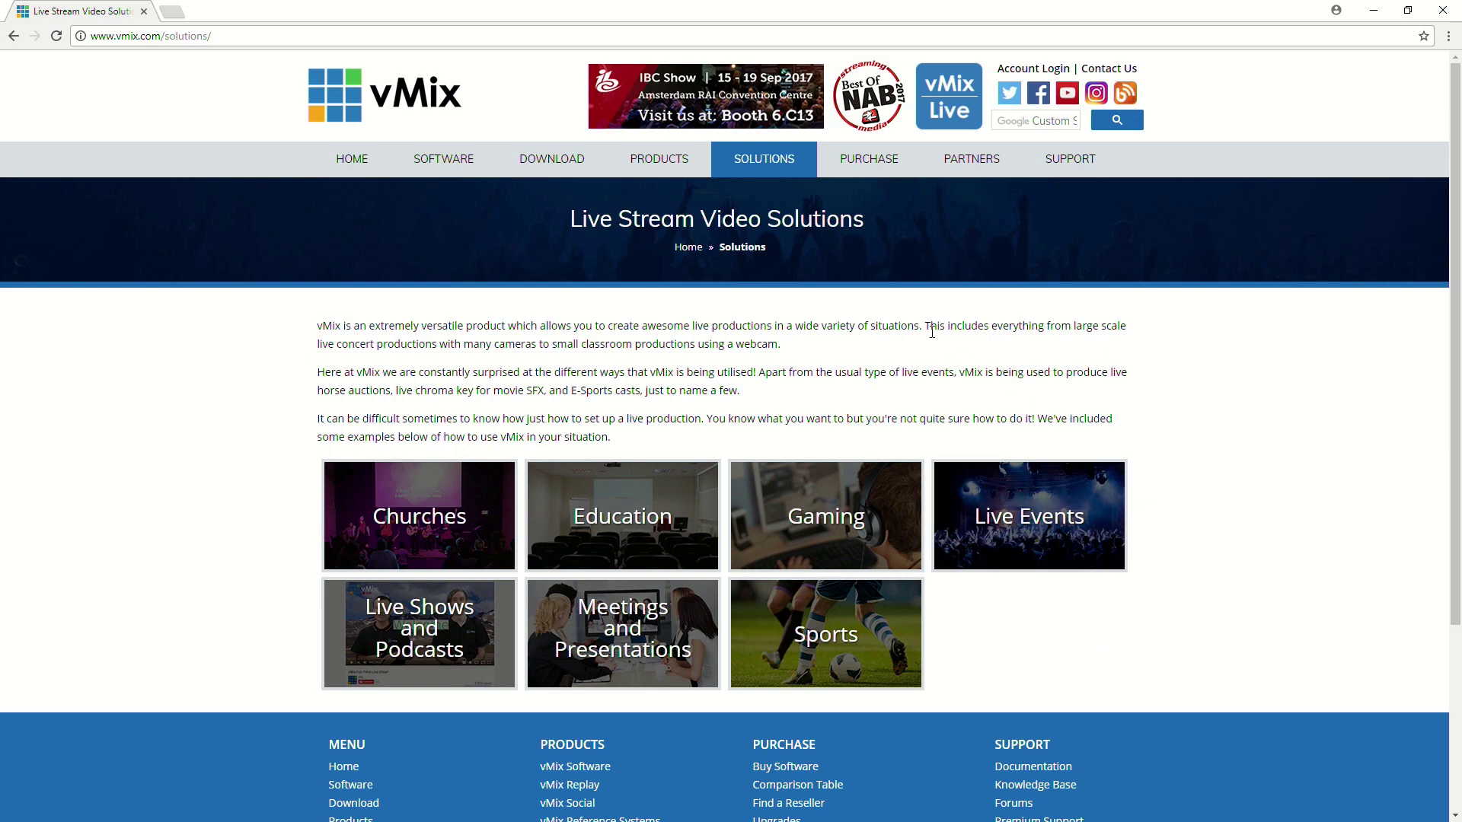
{"action": "left_click", "coordinate": [873, 163]}
{"action": "scroll", "coordinate": [1109, 473], "scroll_direction": "down", "scroll_amount": 6}
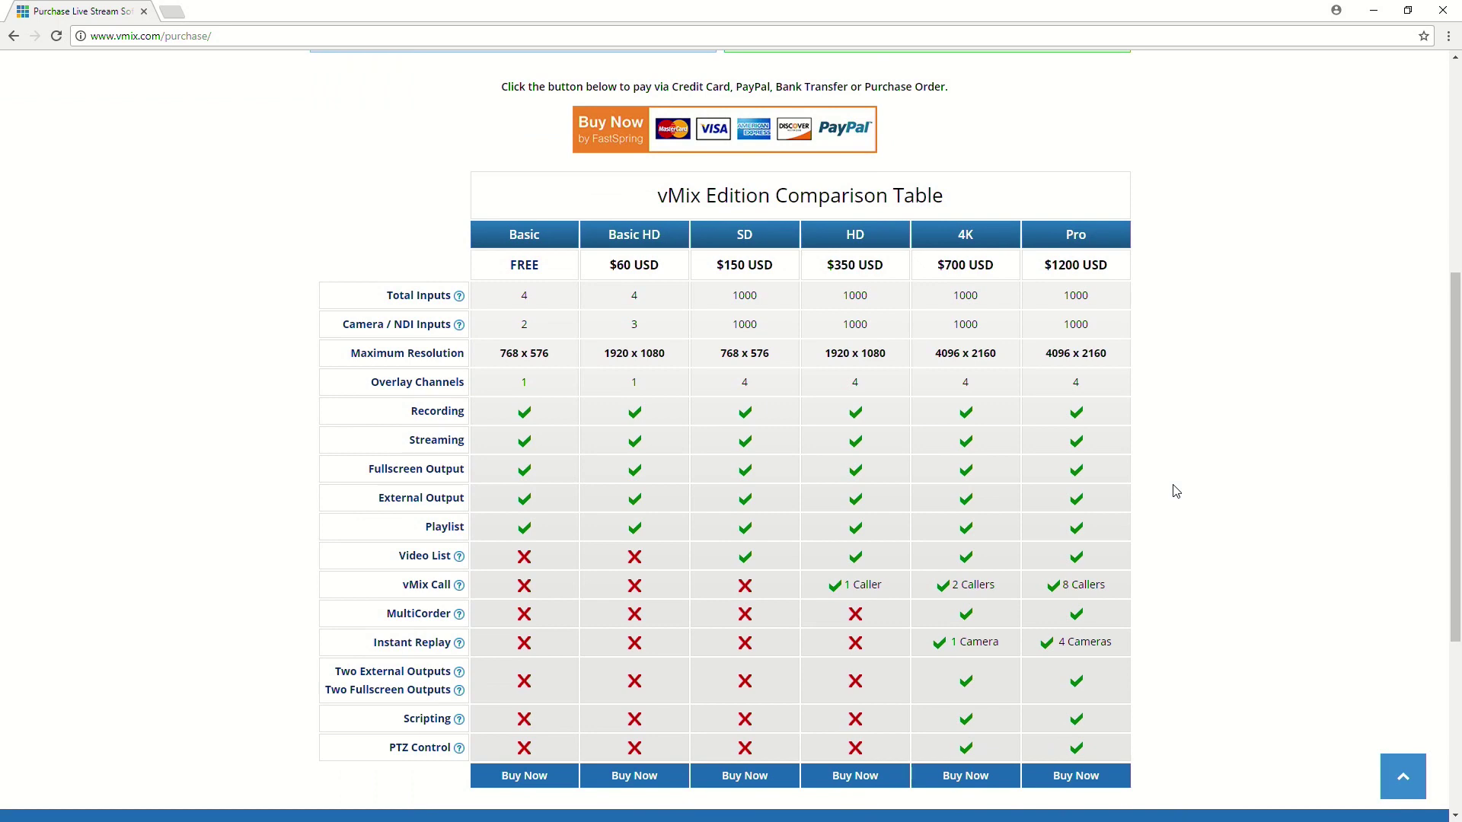
{"action": "scroll", "coordinate": [1194, 454], "scroll_direction": "down", "scroll_amount": 1}
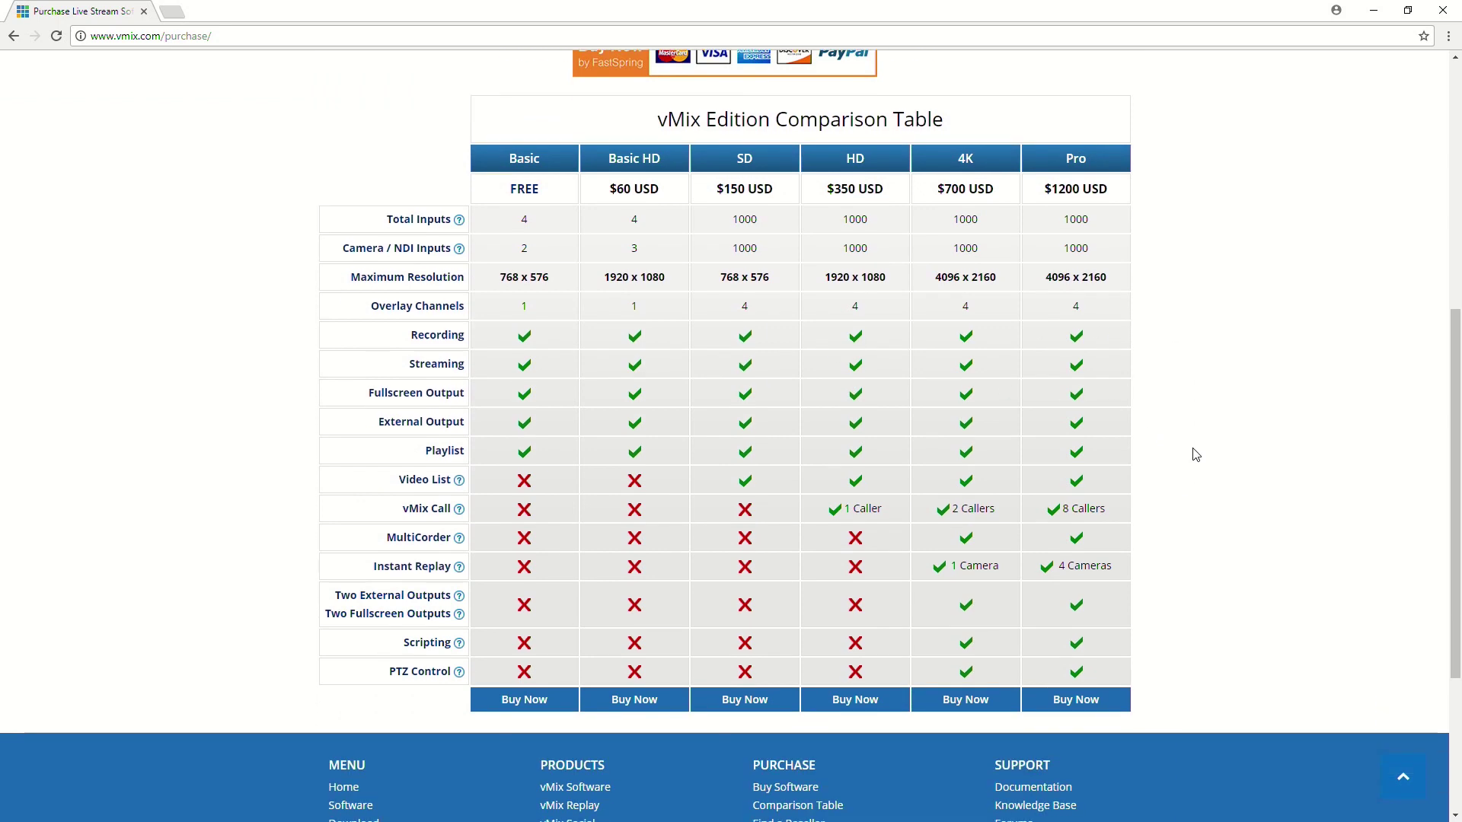
{"action": "scroll", "coordinate": [1210, 467], "scroll_direction": "up", "scroll_amount": 7}
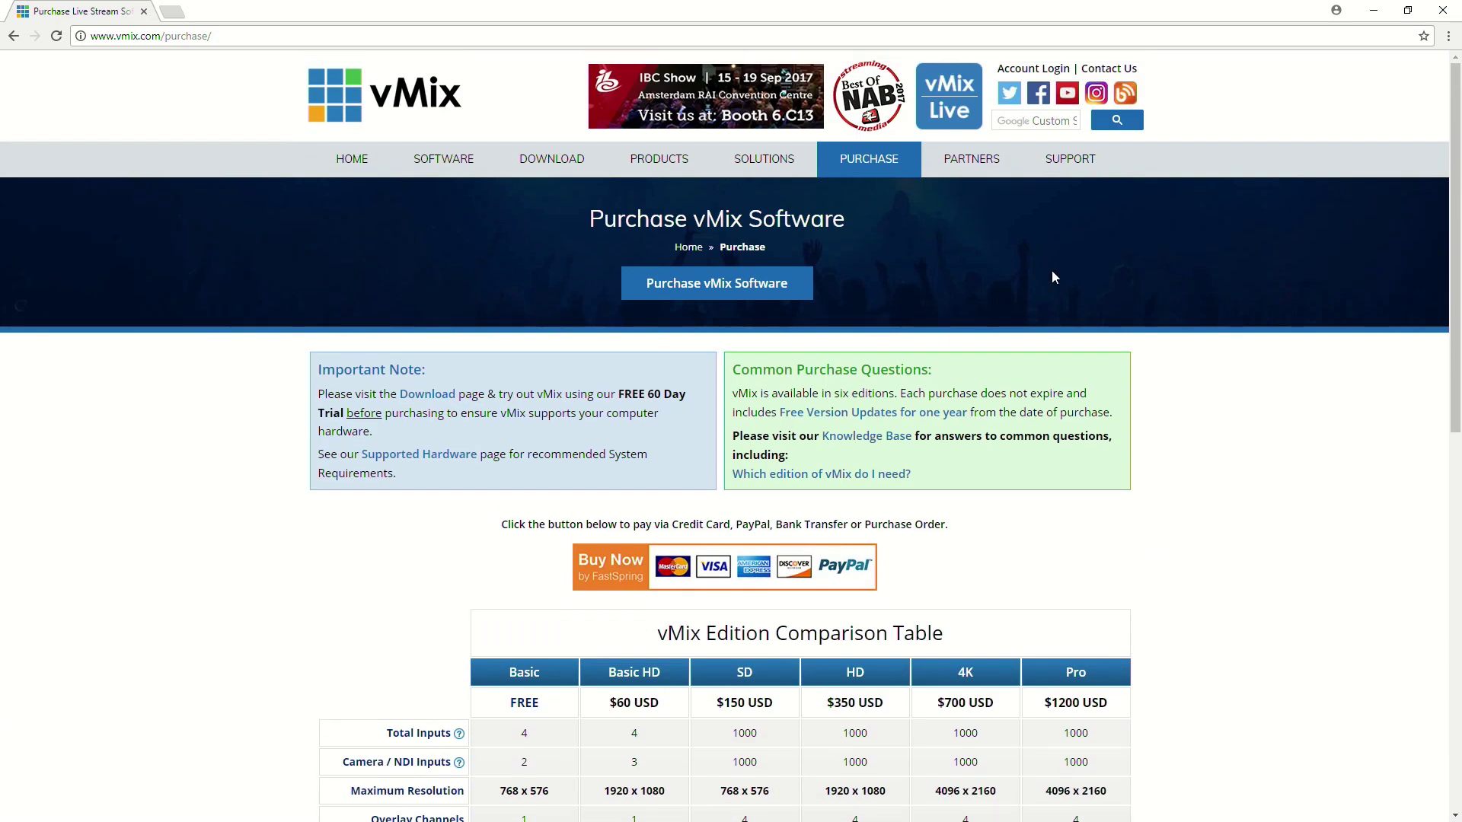
Scroll through the streaming, hardware and software partner logos, then go to Support.
{"action": "left_click", "coordinate": [972, 160]}
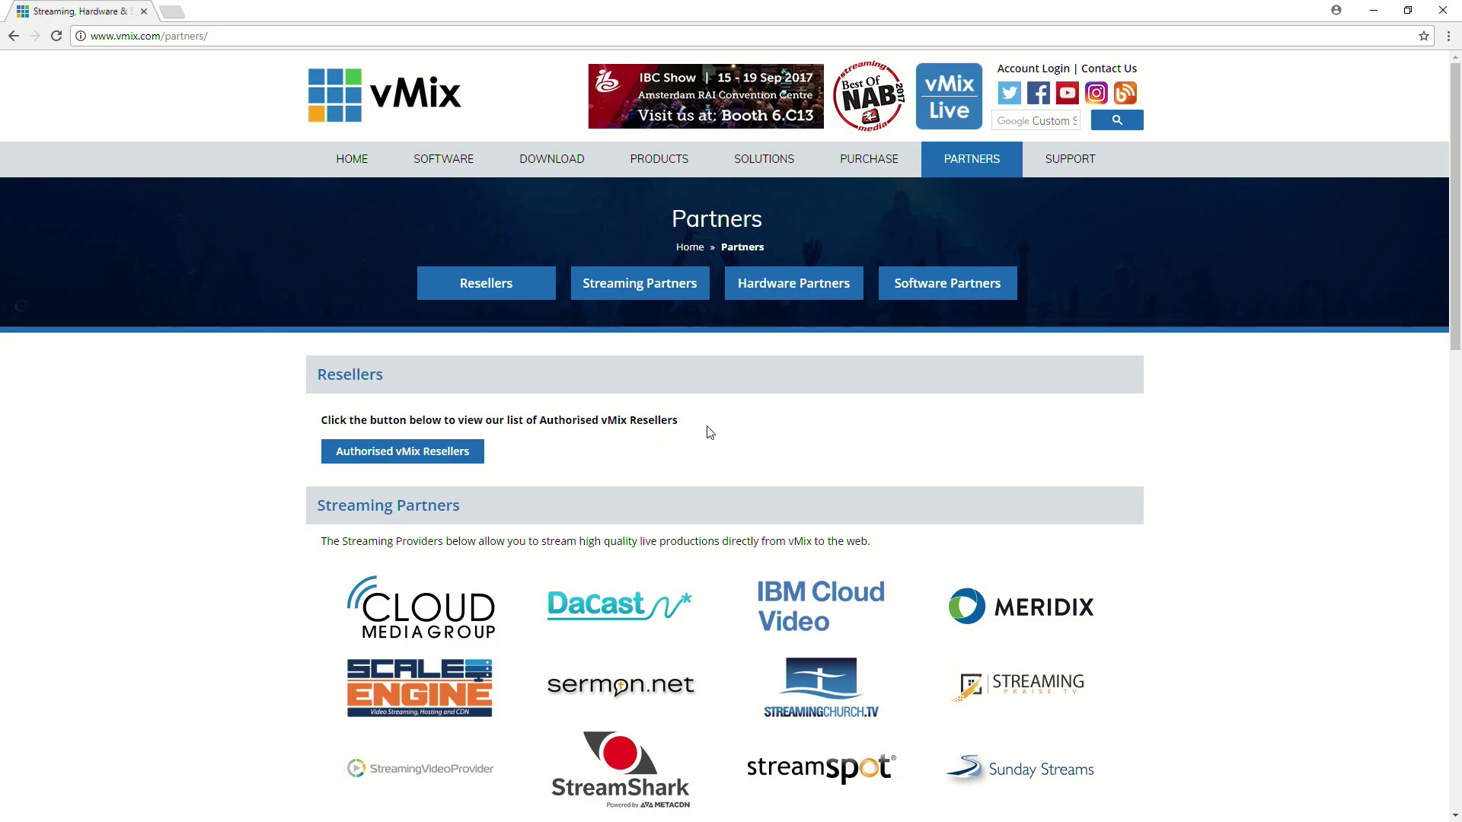
{"action": "scroll", "coordinate": [709, 433], "scroll_direction": "down", "scroll_amount": 10}
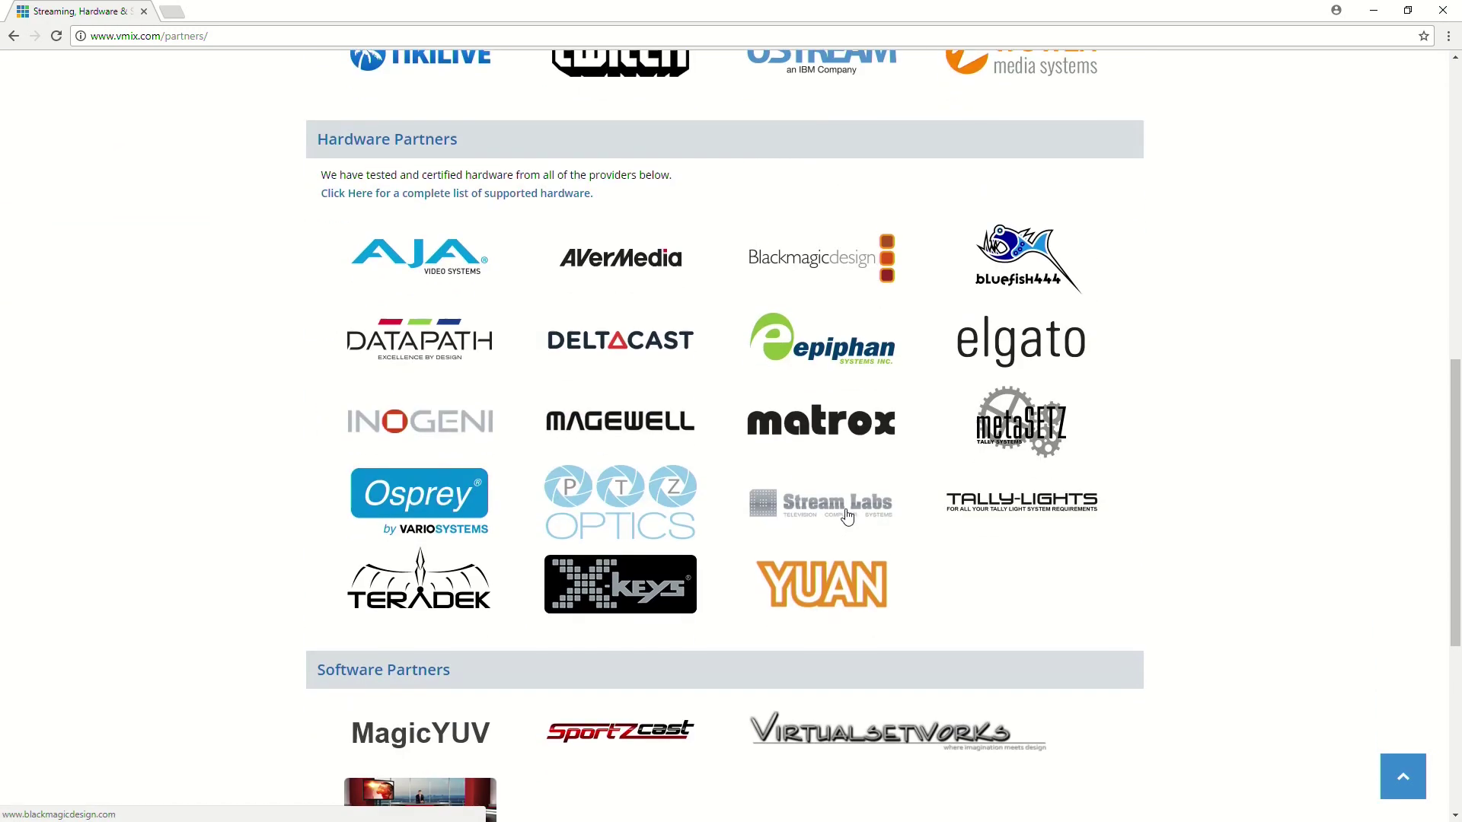
{"action": "scroll", "coordinate": [847, 515], "scroll_direction": "down", "scroll_amount": 4}
{"action": "scroll", "coordinate": [847, 513], "scroll_direction": "up", "scroll_amount": 12}
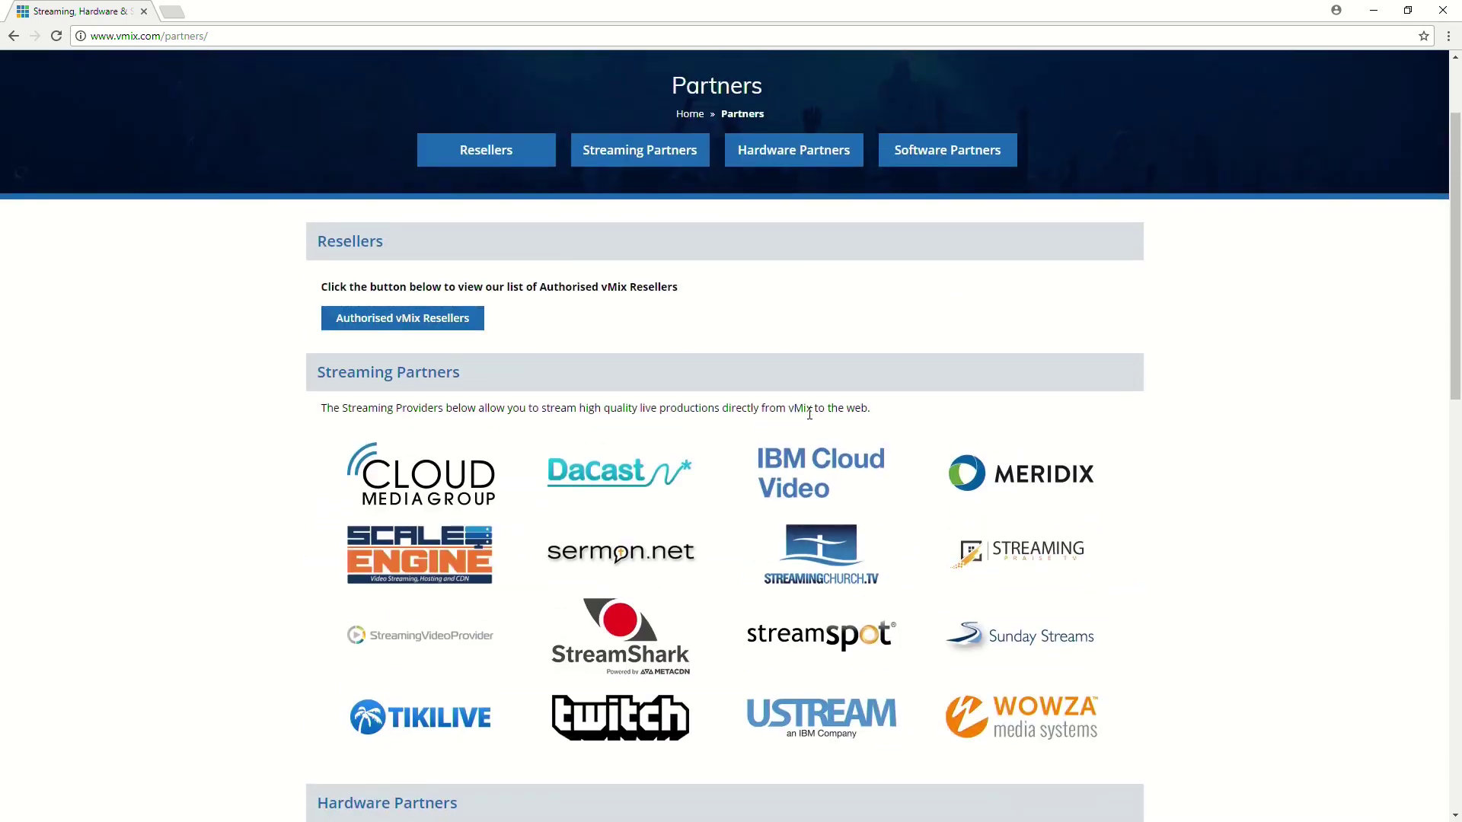
{"action": "scroll", "coordinate": [809, 413], "scroll_direction": "up", "scroll_amount": 2}
{"action": "left_click", "coordinate": [1056, 153]}
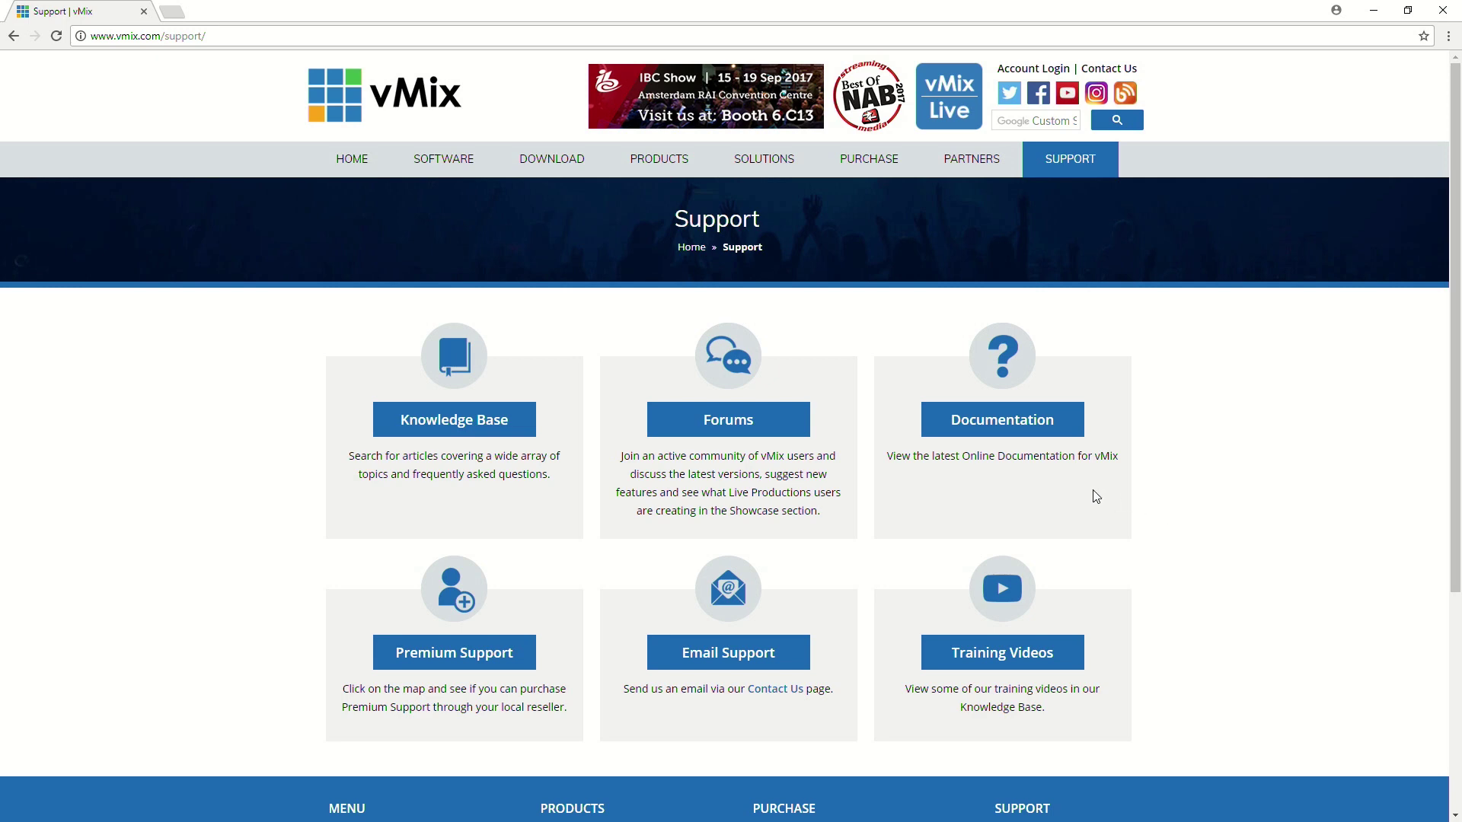
{"action": "left_click", "coordinate": [442, 419]}
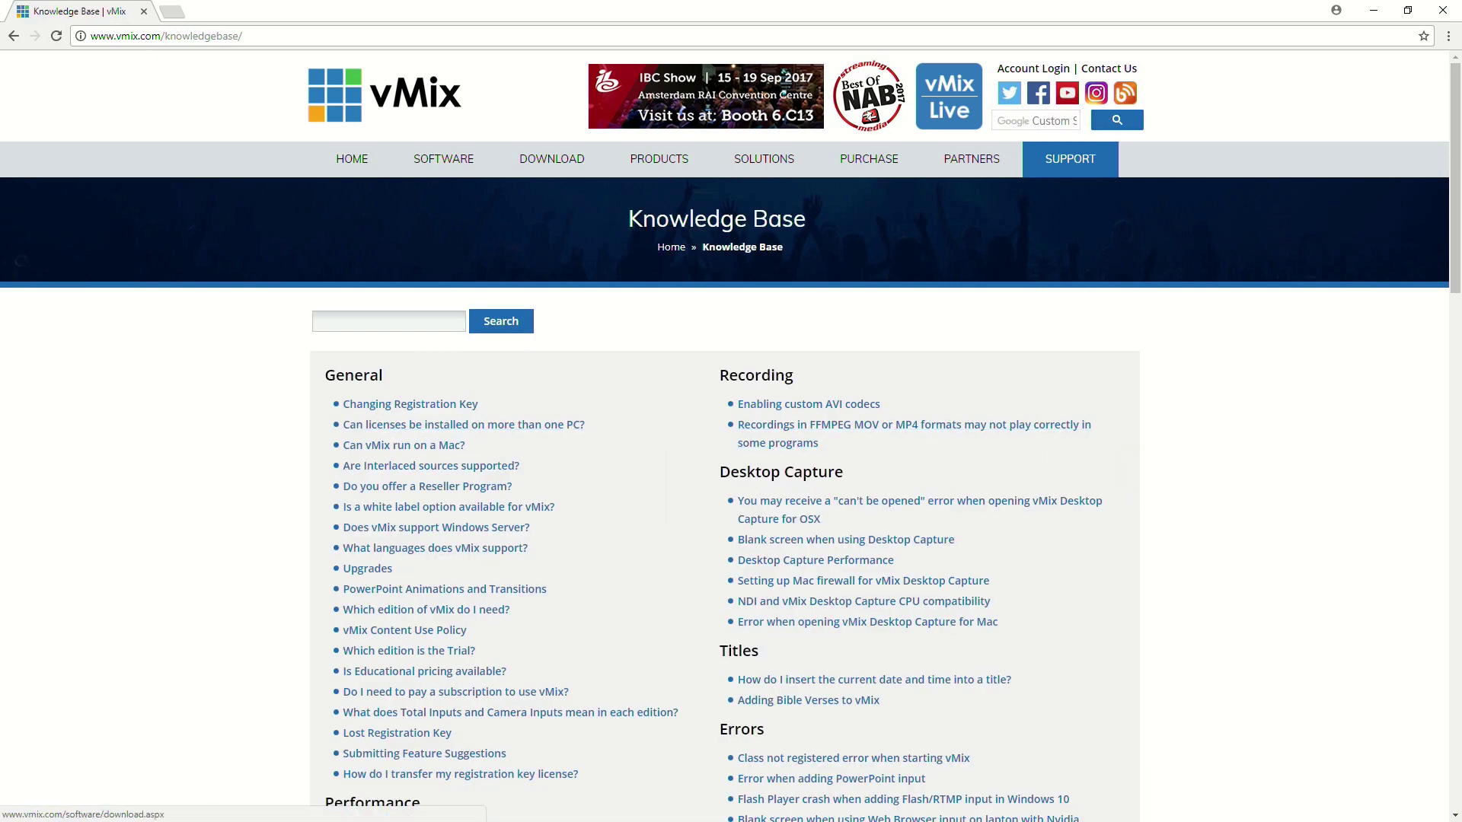
{"action": "scroll", "coordinate": [152, 326], "scroll_direction": "down", "scroll_amount": 3}
{"action": "scroll", "coordinate": [150, 326], "scroll_direction": "up", "scroll_amount": 3}
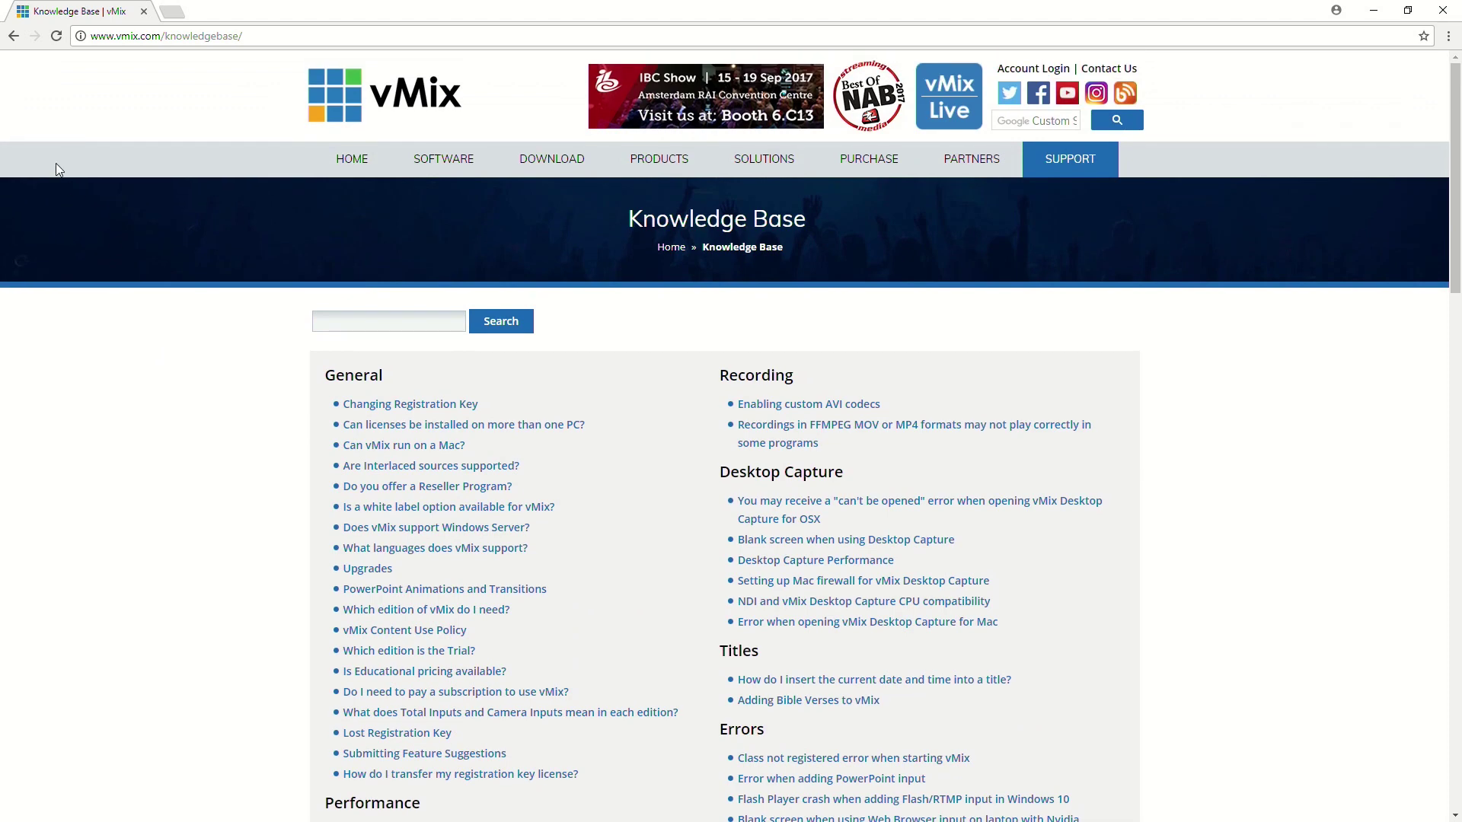
{"action": "left_click", "coordinate": [14, 35]}
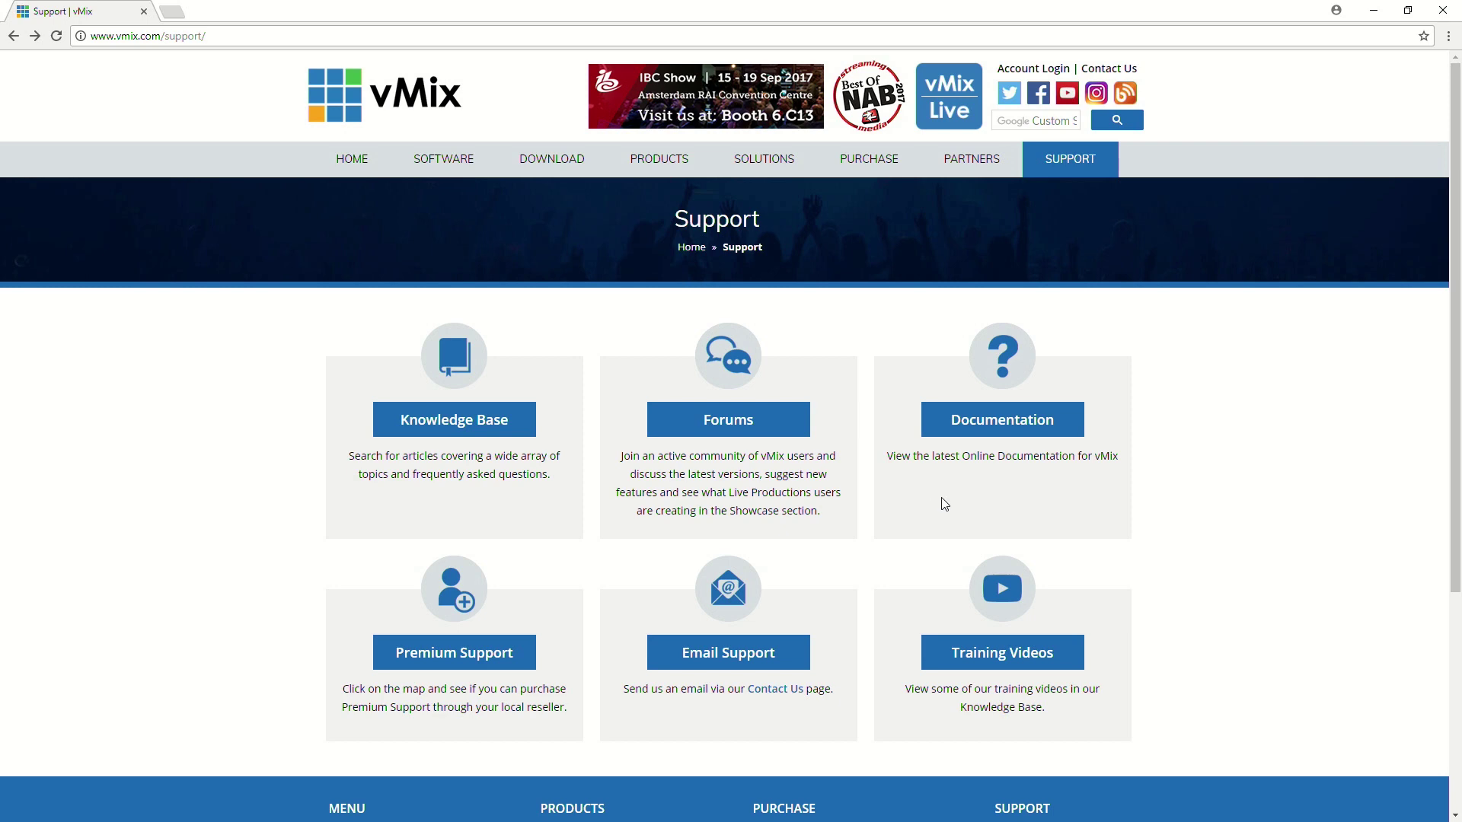
{"action": "left_click", "coordinate": [744, 652]}
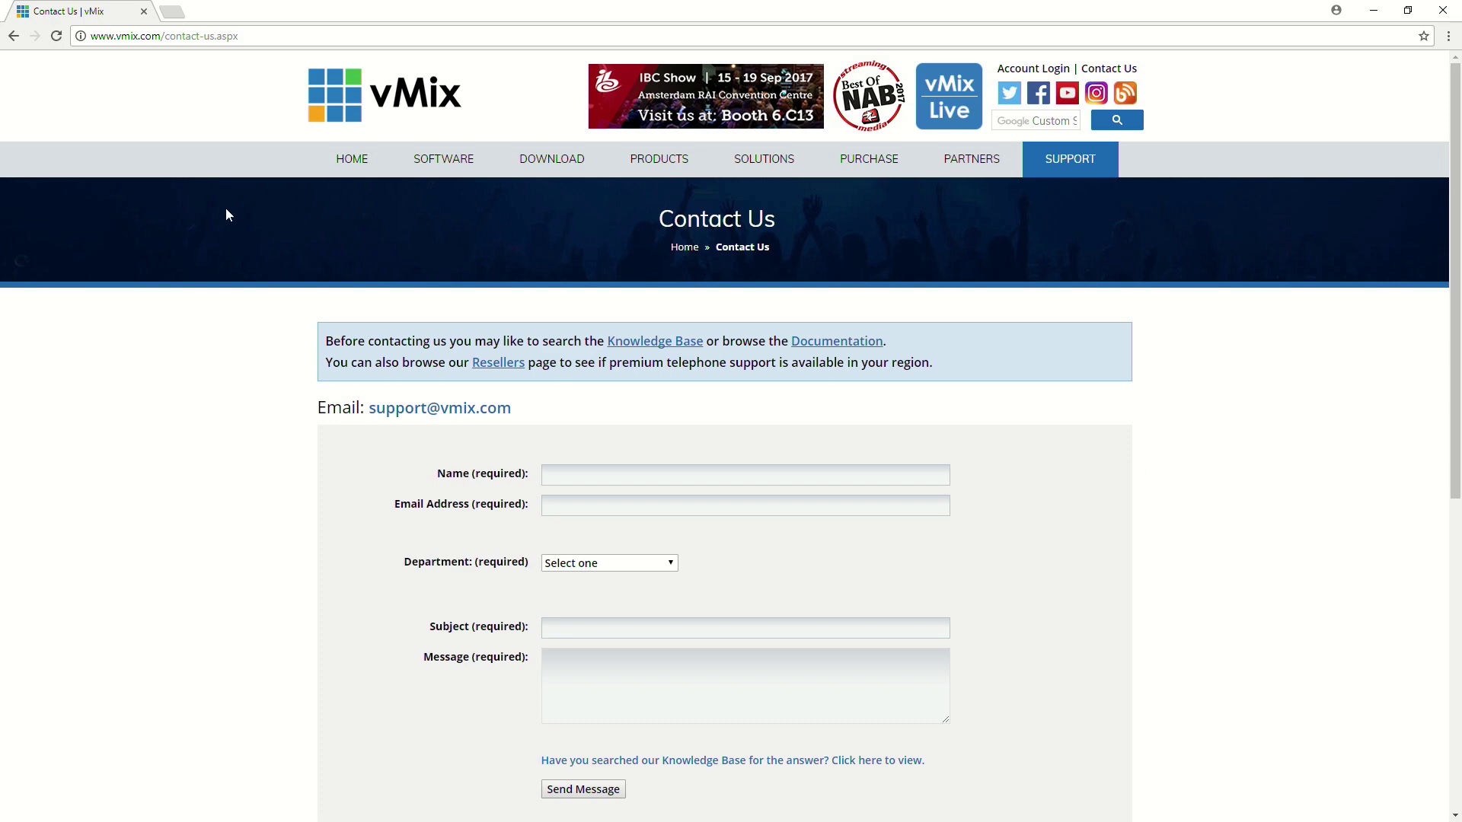
{"action": "left_click", "coordinate": [13, 36]}
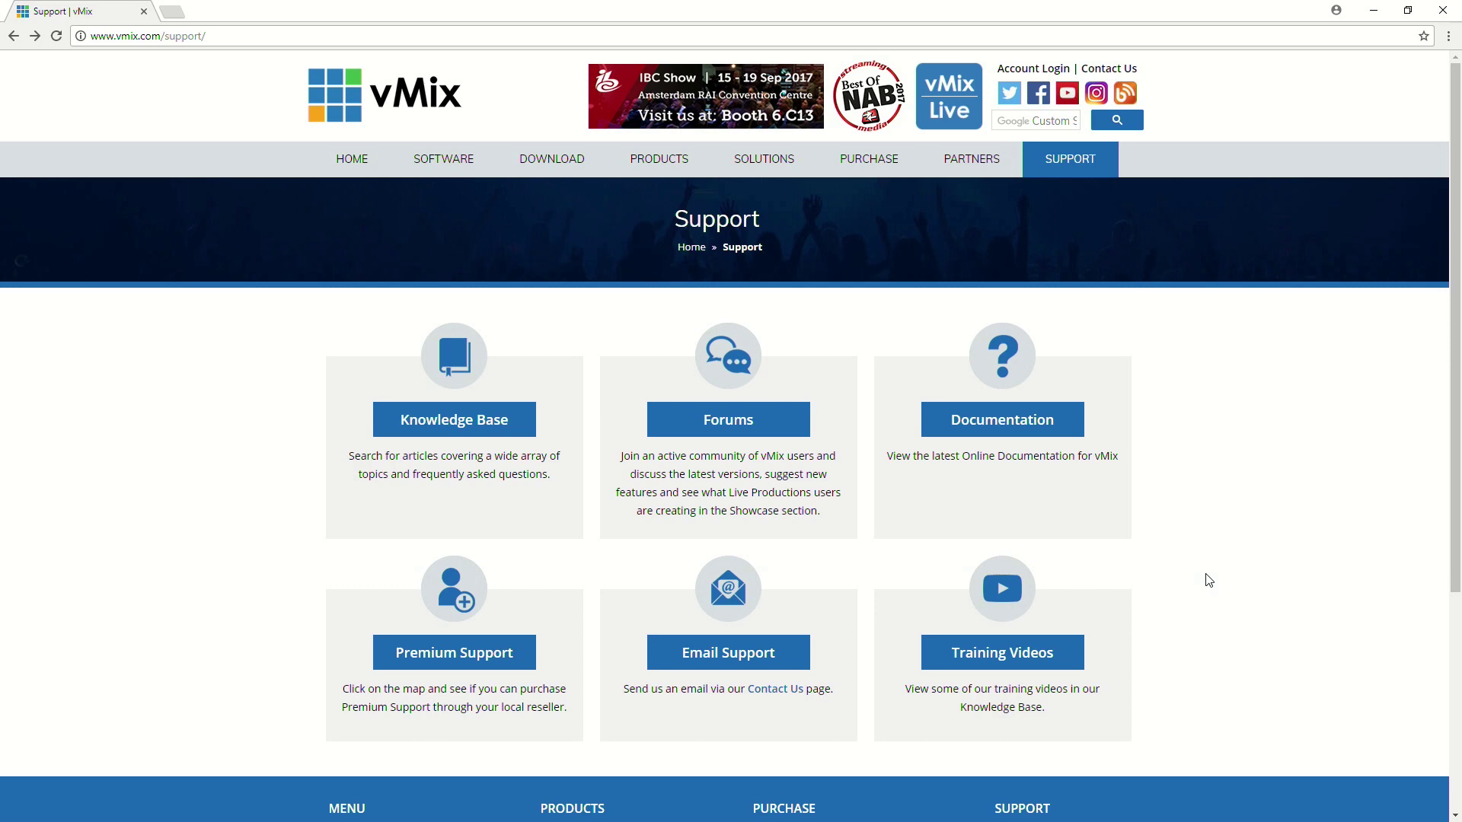
Scroll through the Training Videos sections, from General Overview to Tech Tips, then return home.
{"action": "left_click", "coordinate": [1065, 648]}
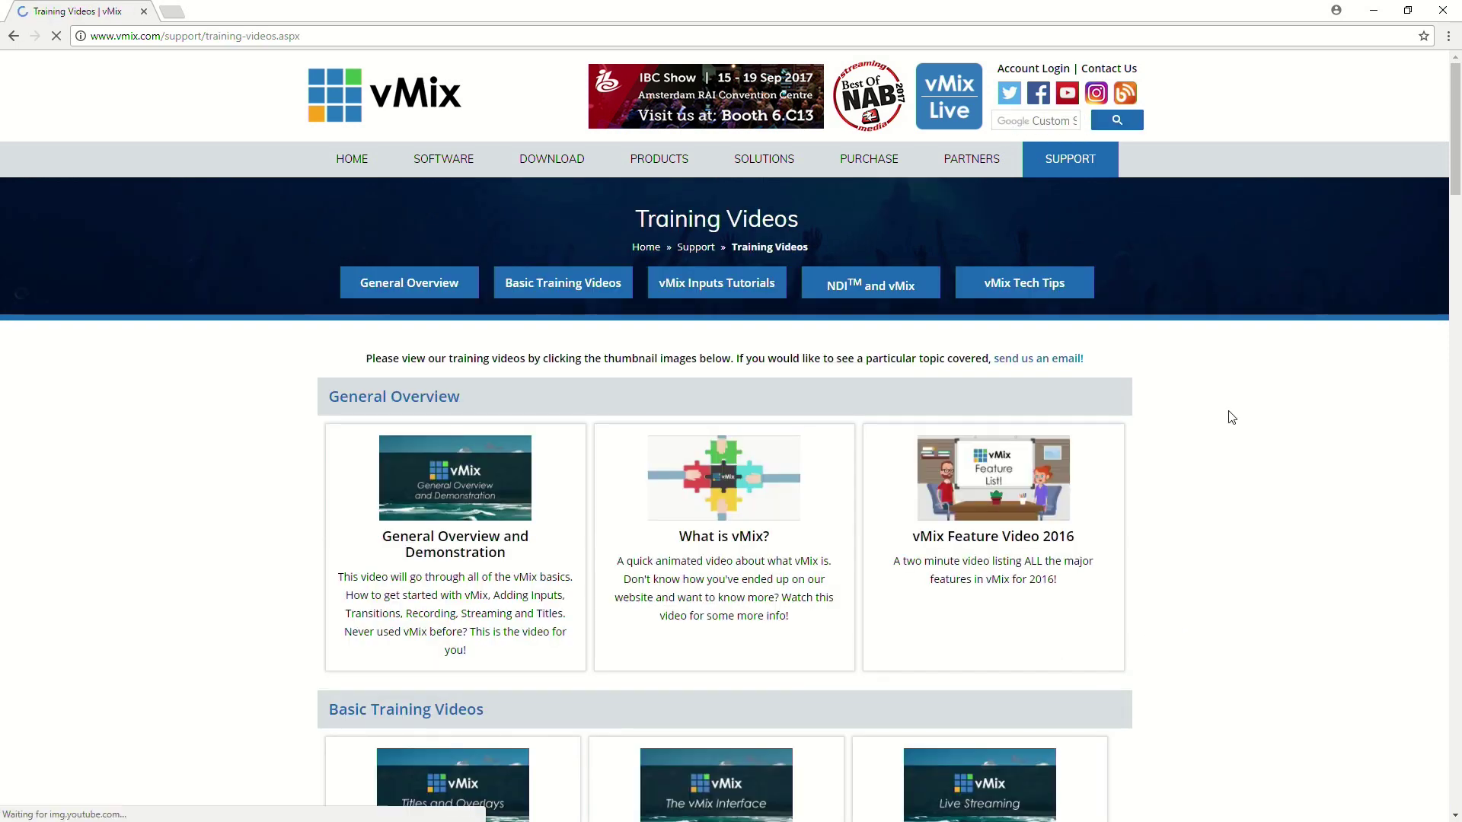
{"action": "scroll", "coordinate": [1290, 448], "scroll_direction": "down", "scroll_amount": 9}
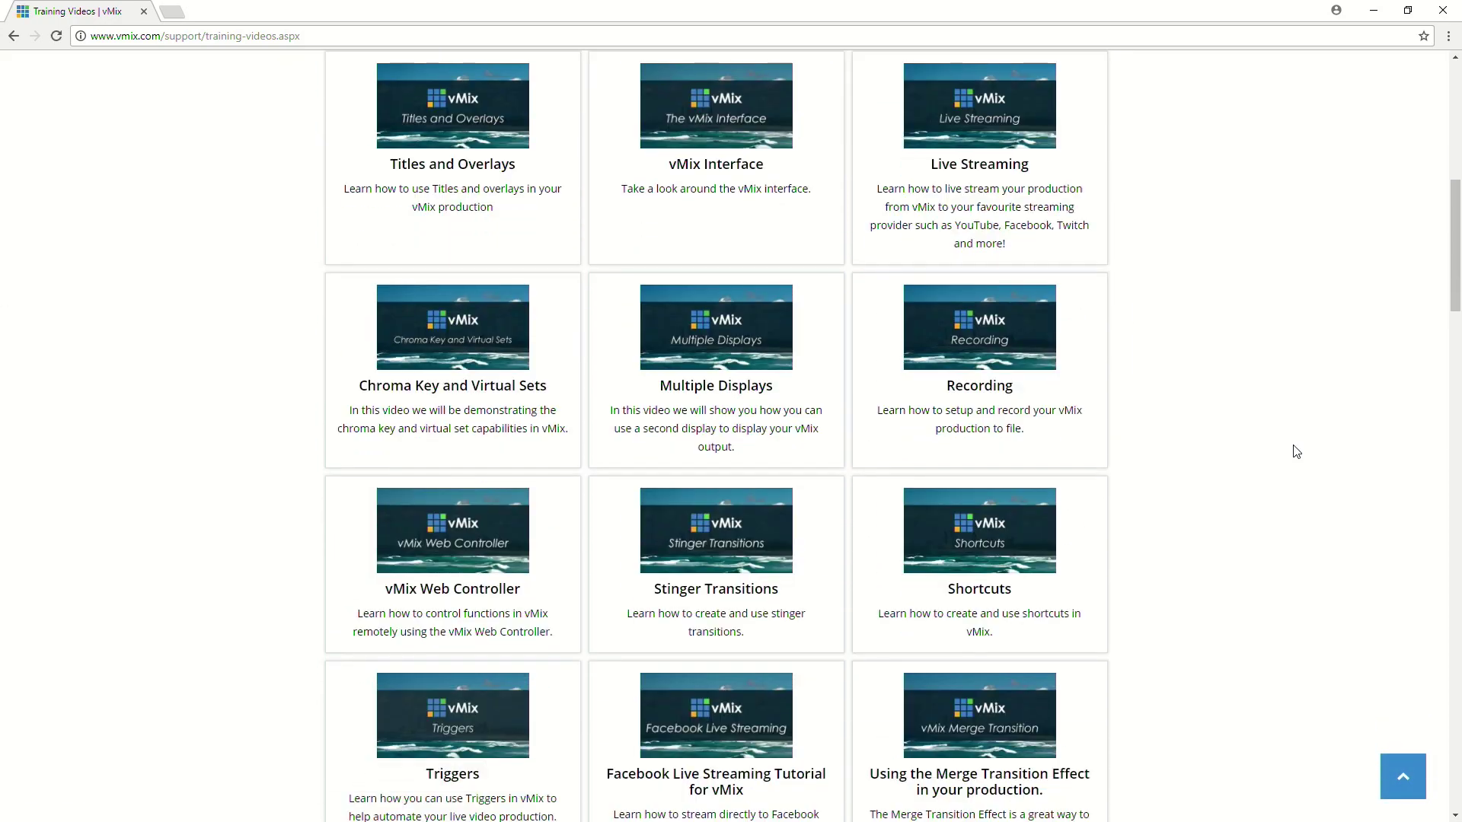
{"action": "scroll", "coordinate": [1296, 452], "scroll_direction": "down", "scroll_amount": 5}
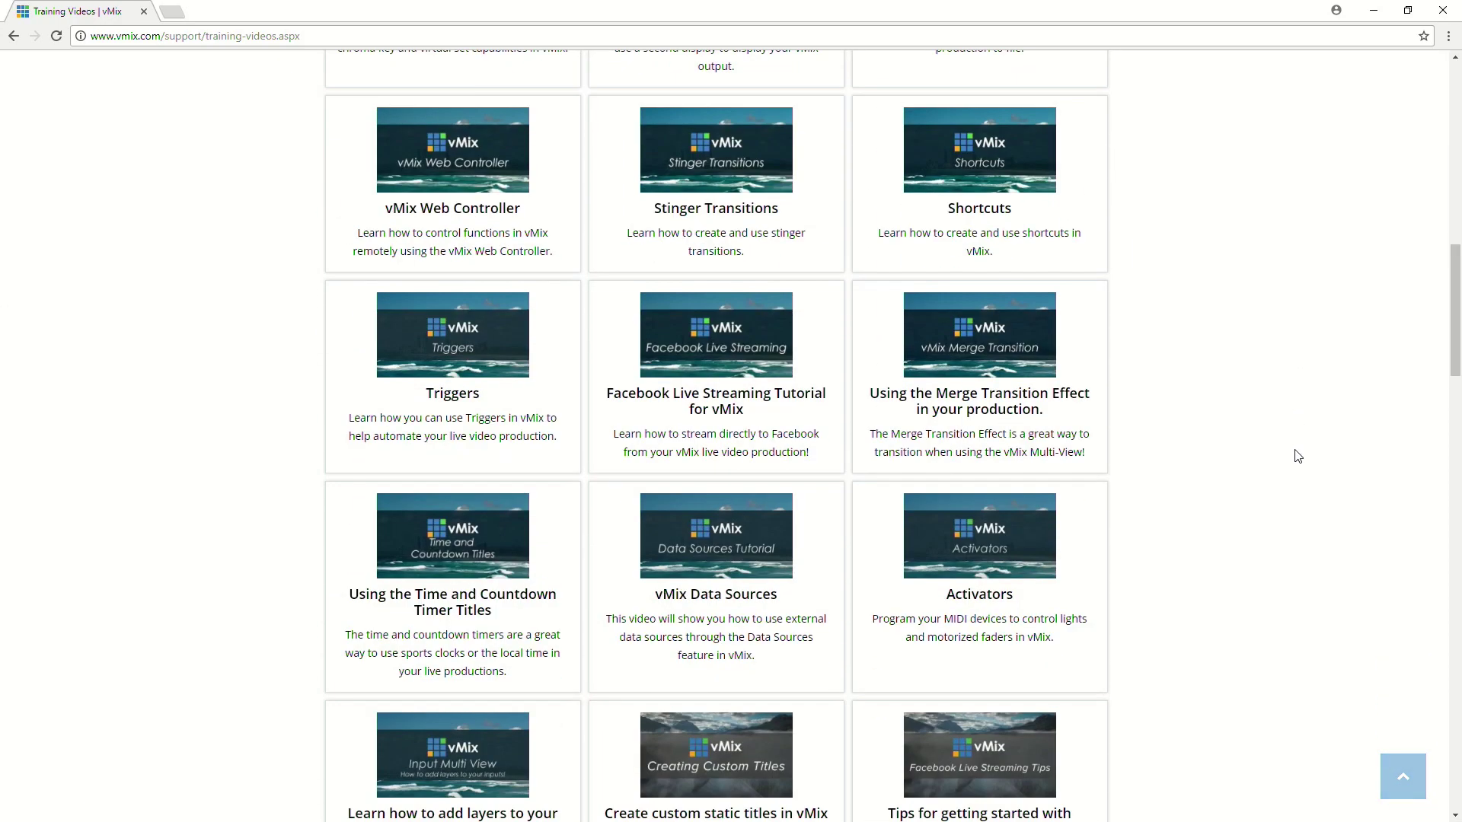
{"action": "scroll", "coordinate": [1296, 455], "scroll_direction": "up", "scroll_amount": 3}
{"action": "scroll", "coordinate": [1296, 455], "scroll_direction": "down", "scroll_amount": 8}
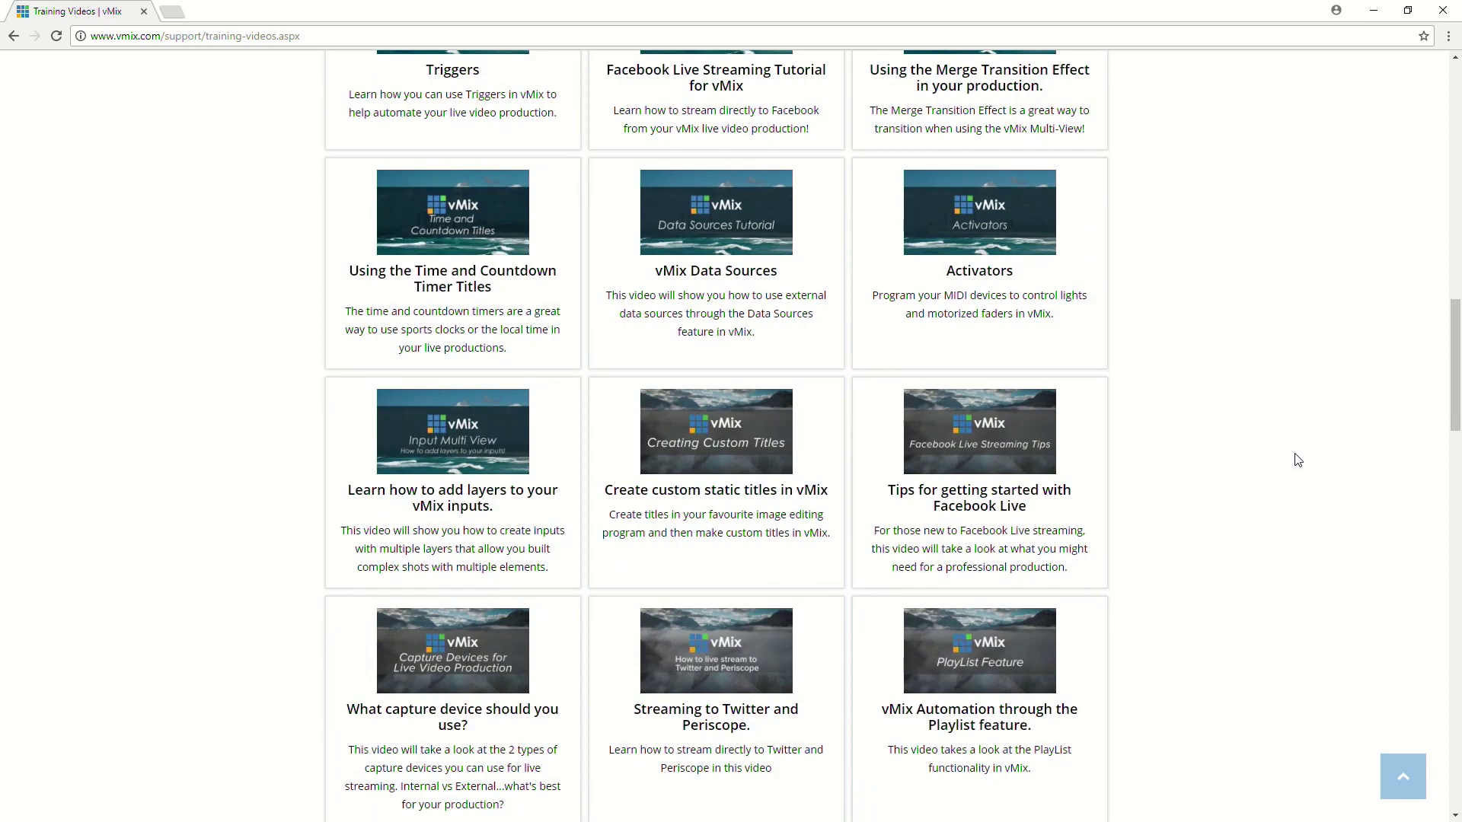
{"action": "scroll", "coordinate": [1297, 459], "scroll_direction": "down", "scroll_amount": 4}
{"action": "scroll", "coordinate": [1297, 461], "scroll_direction": "up", "scroll_amount": 20}
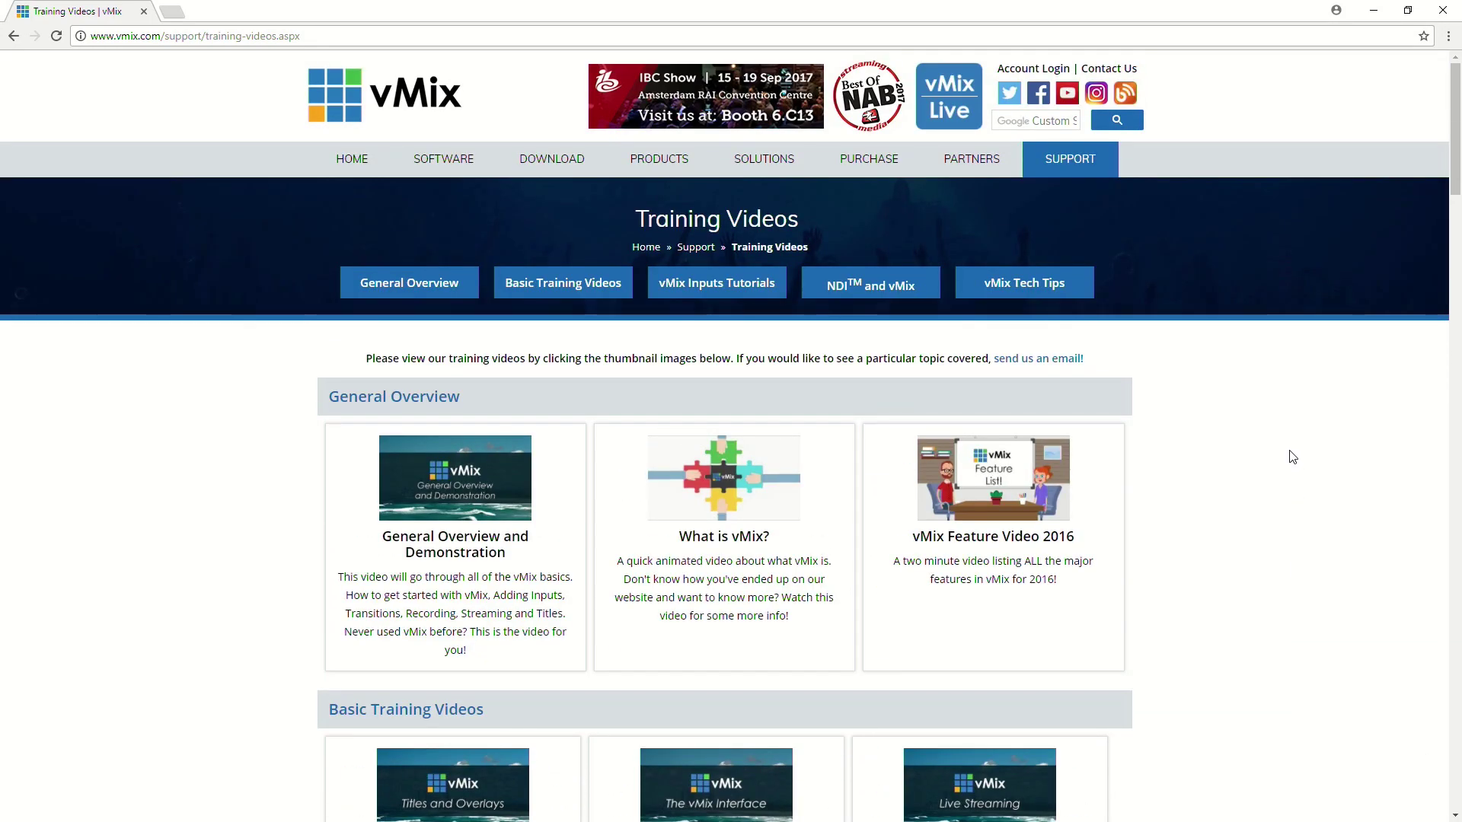
{"action": "scroll", "coordinate": [1292, 457], "scroll_direction": "down", "scroll_amount": 3}
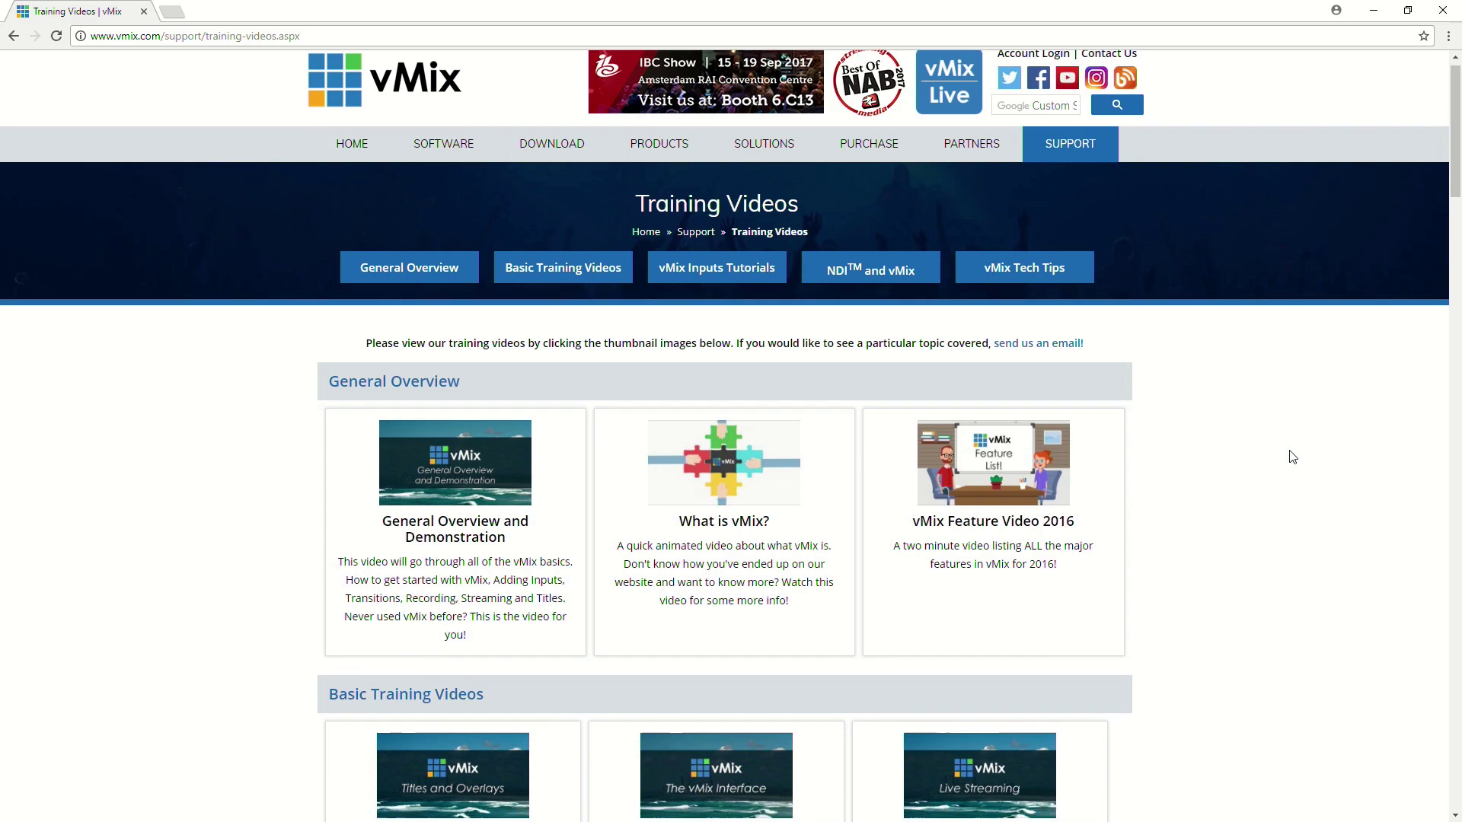
{"action": "scroll", "coordinate": [1292, 457], "scroll_direction": "up", "scroll_amount": 3}
{"action": "scroll", "coordinate": [1292, 457], "scroll_direction": "down", "scroll_amount": 4}
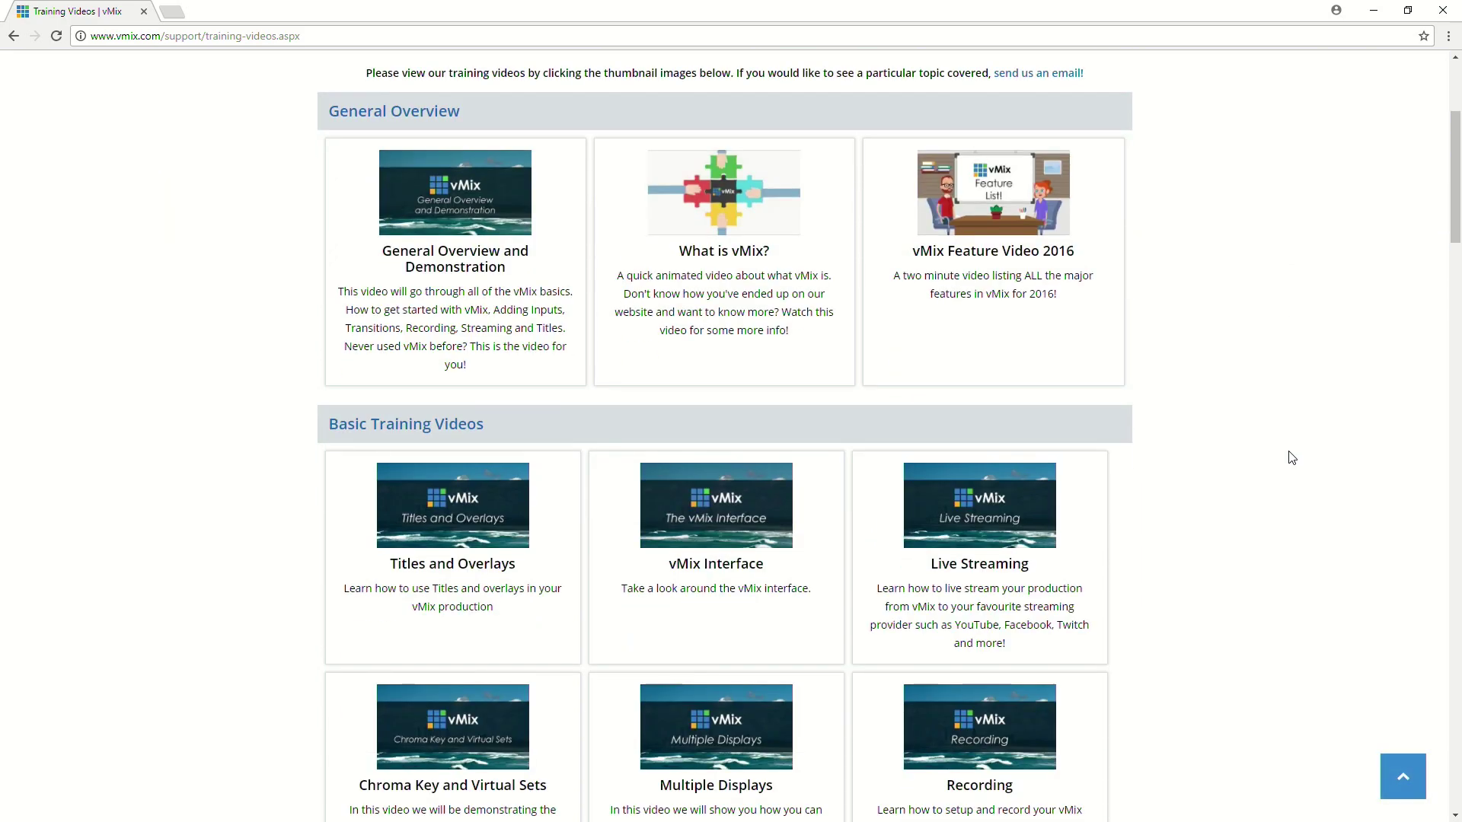
{"action": "scroll", "coordinate": [1292, 457], "scroll_direction": "down", "scroll_amount": 1}
{"action": "scroll", "coordinate": [1292, 457], "scroll_direction": "down", "scroll_amount": 2}
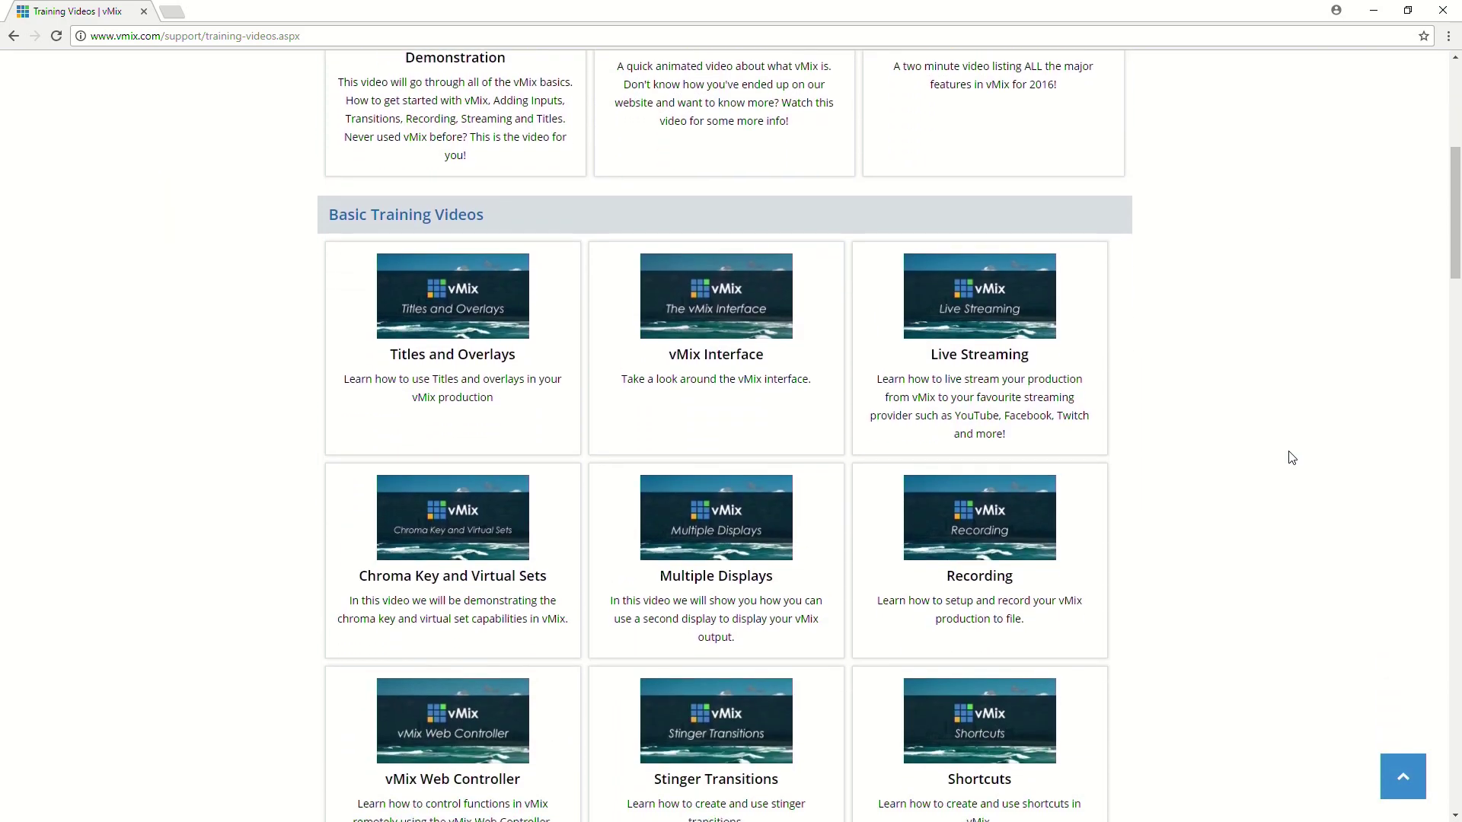
{"action": "scroll", "coordinate": [1292, 457], "scroll_direction": "up", "scroll_amount": 7}
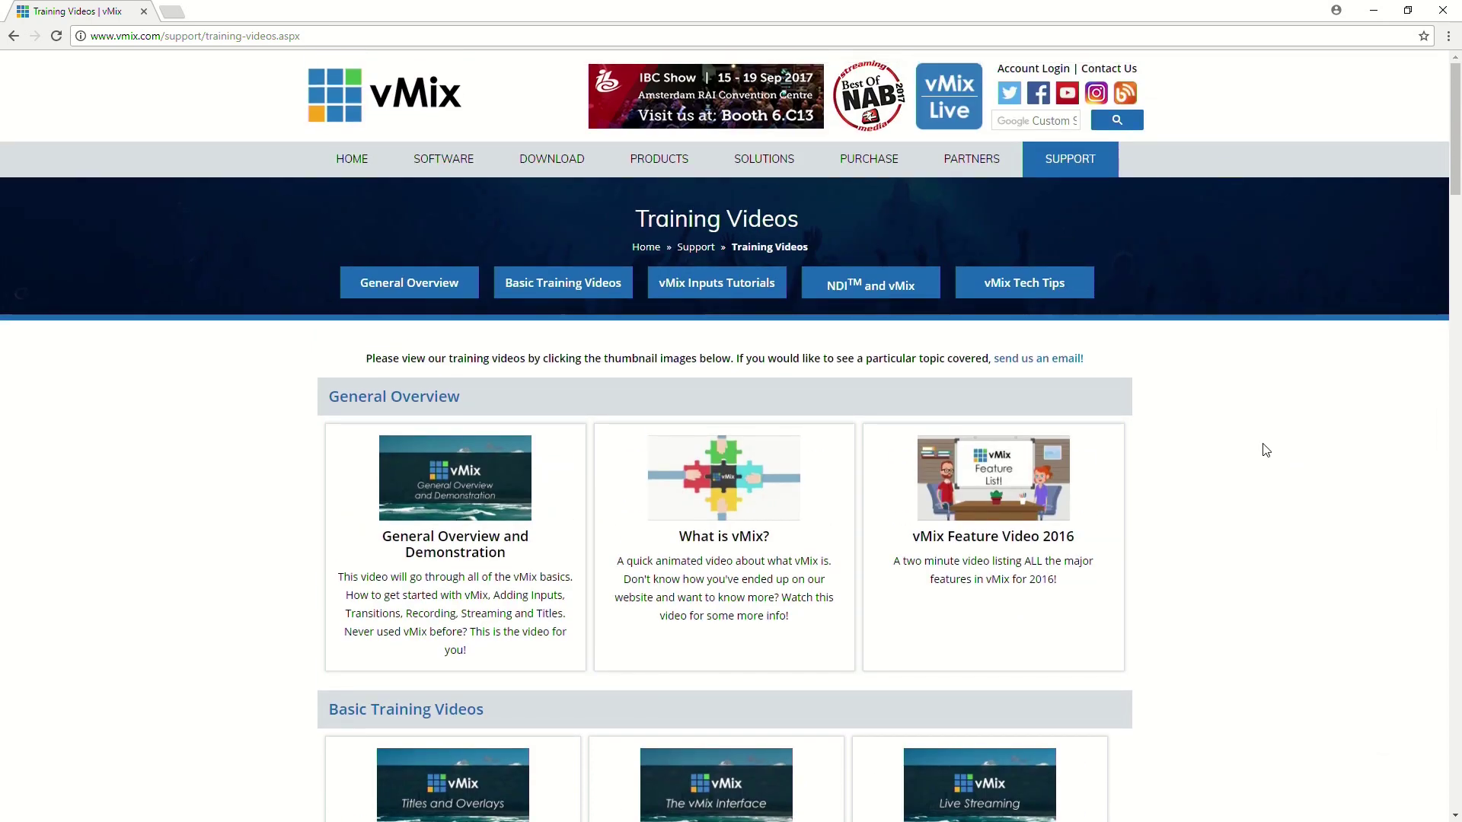
{"action": "left_click", "coordinate": [358, 156]}
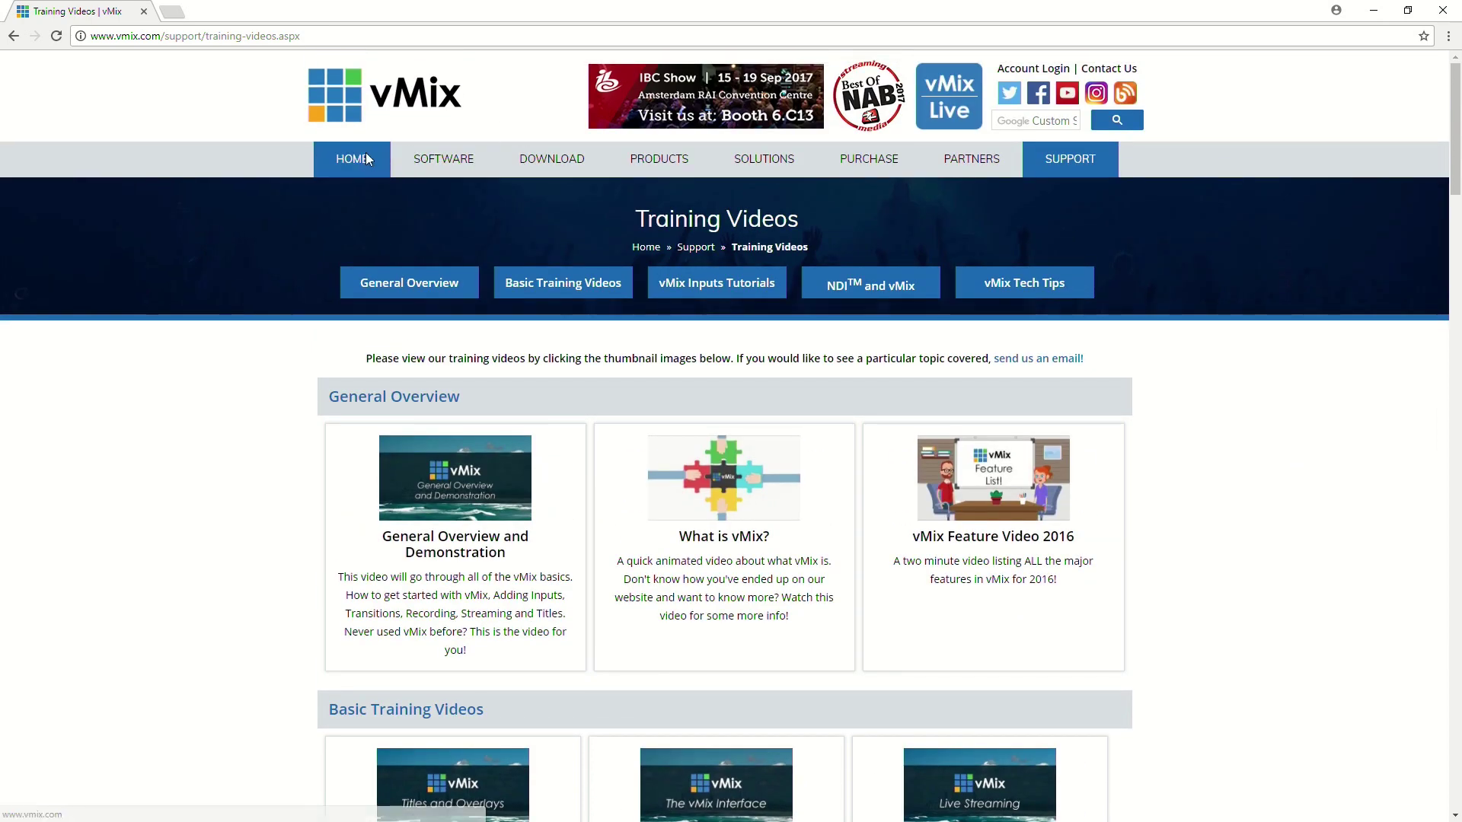